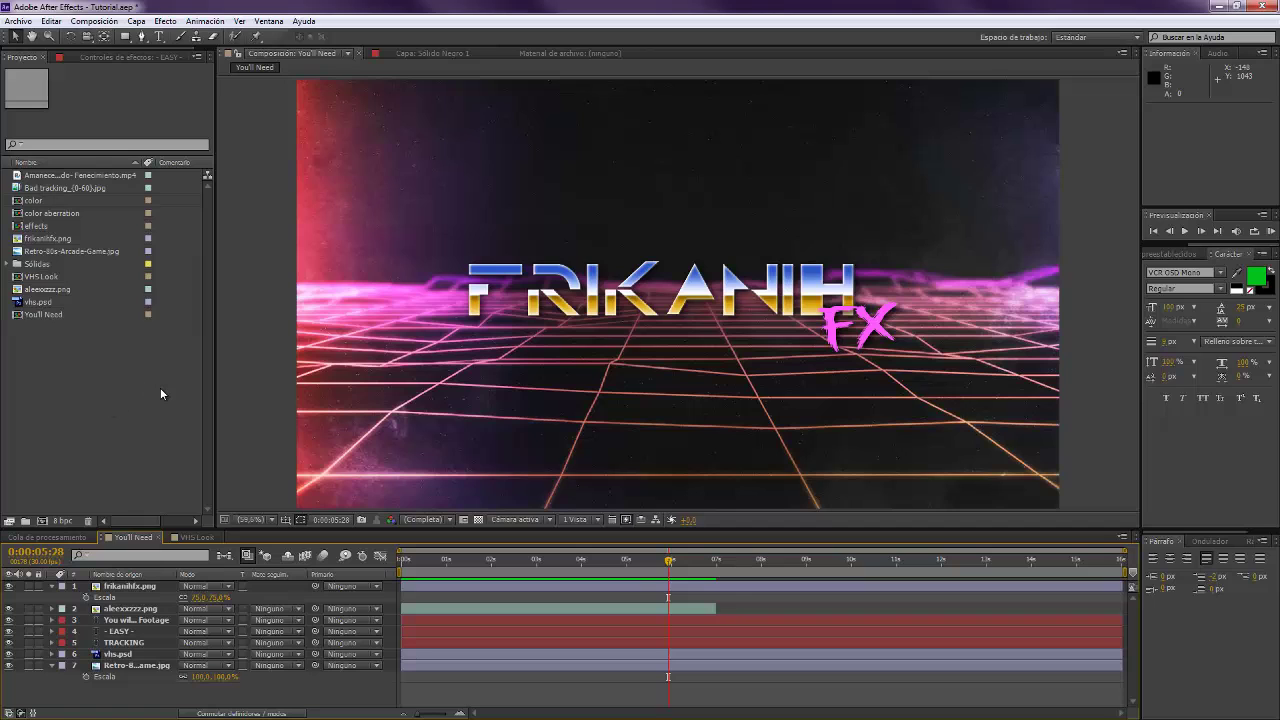
Hide the frikanihfx.png logo layer and look through the TapeNoiseLoop footage in the VHS Tape folder.
click(10, 587)
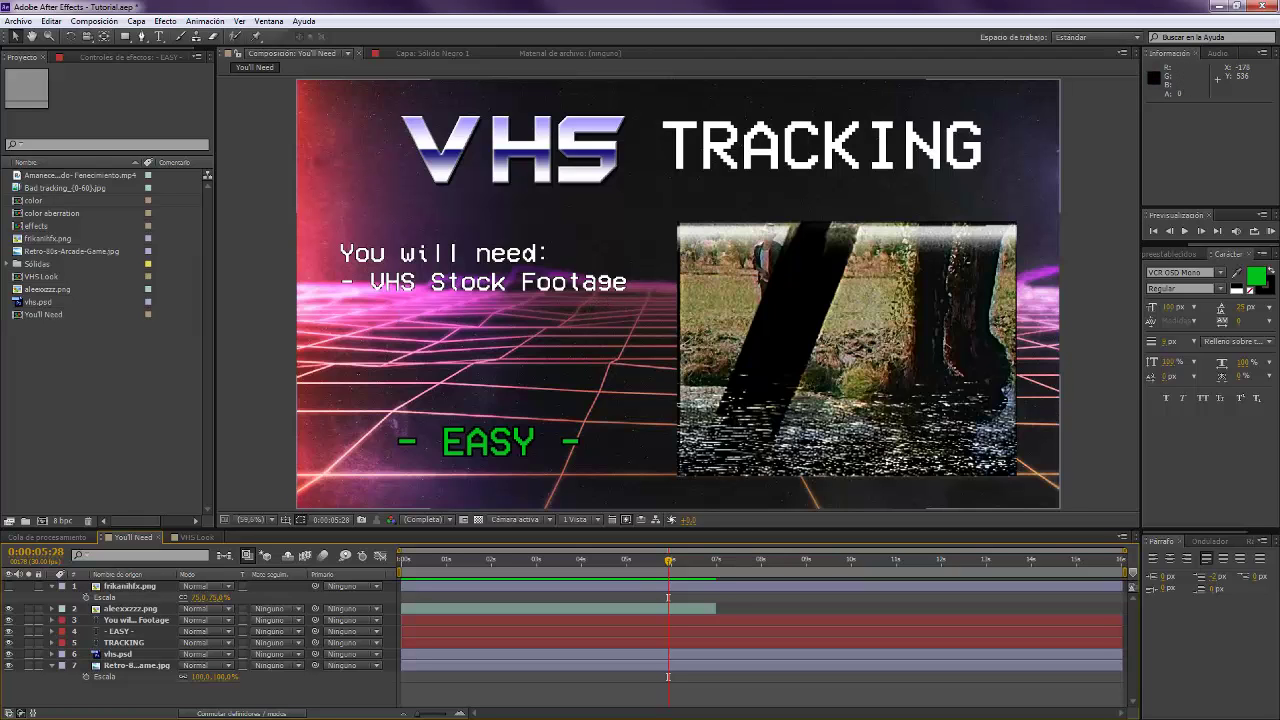
drag(0, 165, 560, 137)
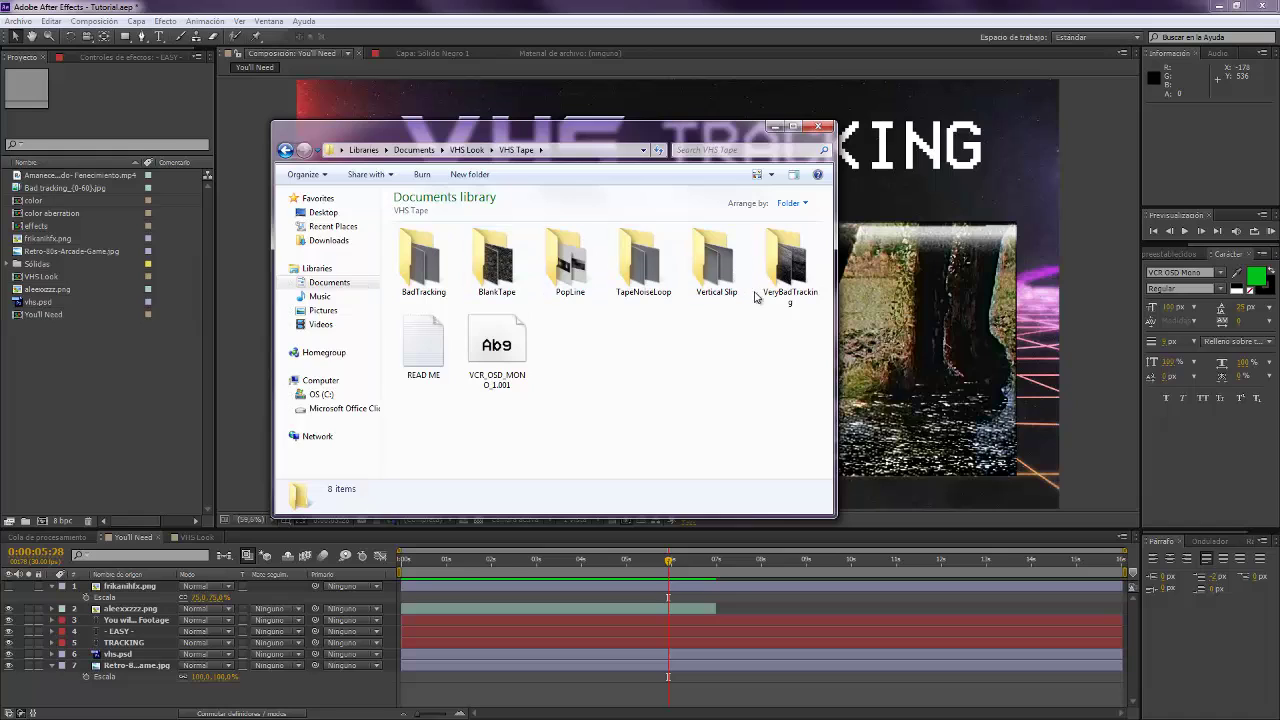
double_click(624, 274)
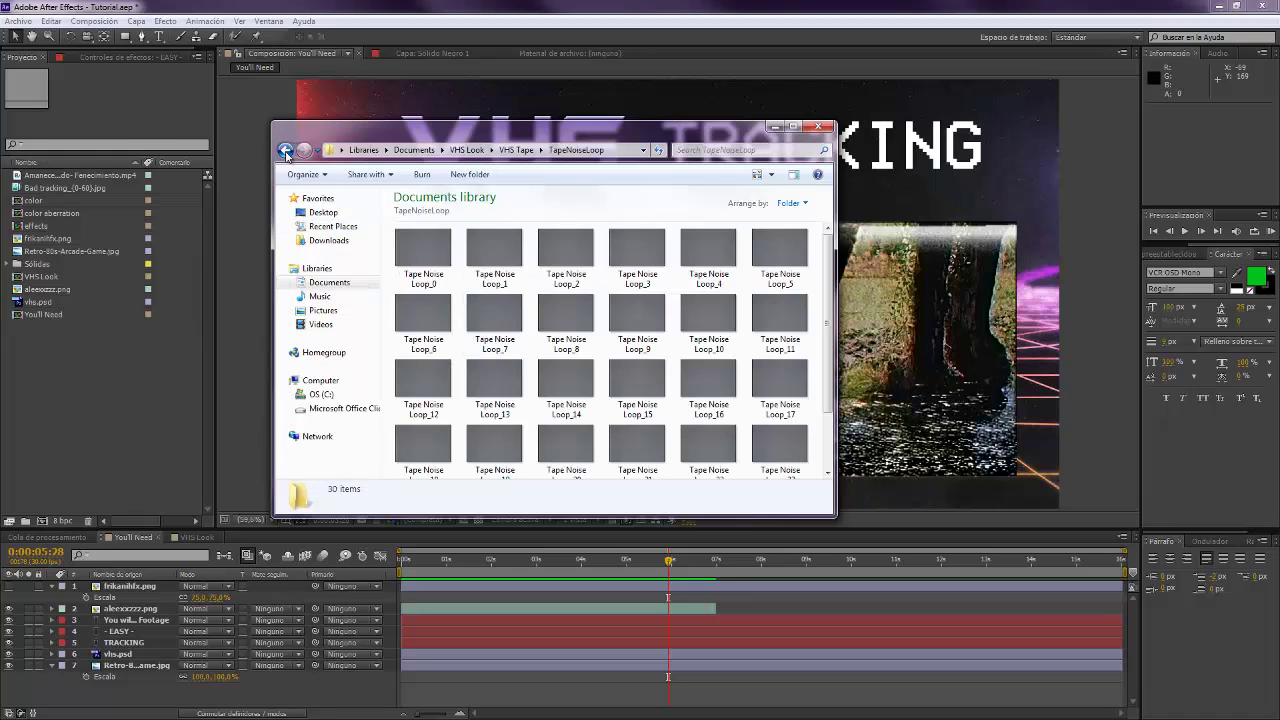
click(285, 150)
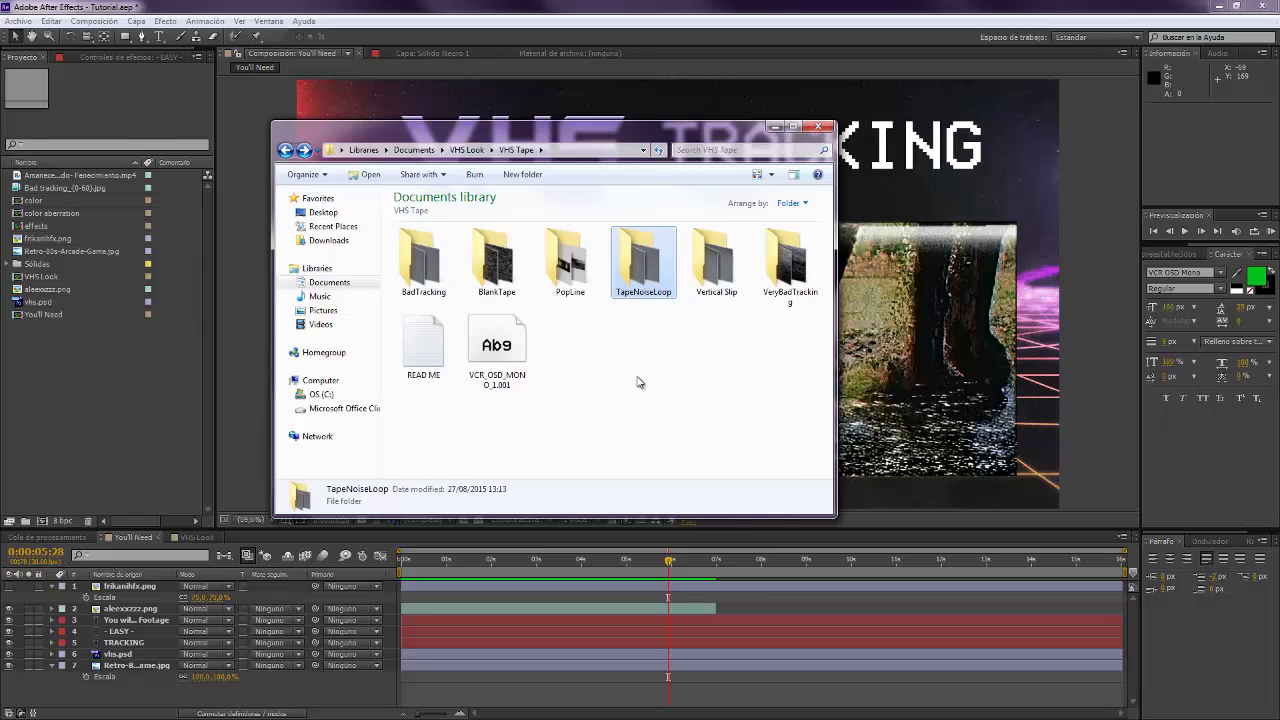
drag(598, 133, 2, 92)
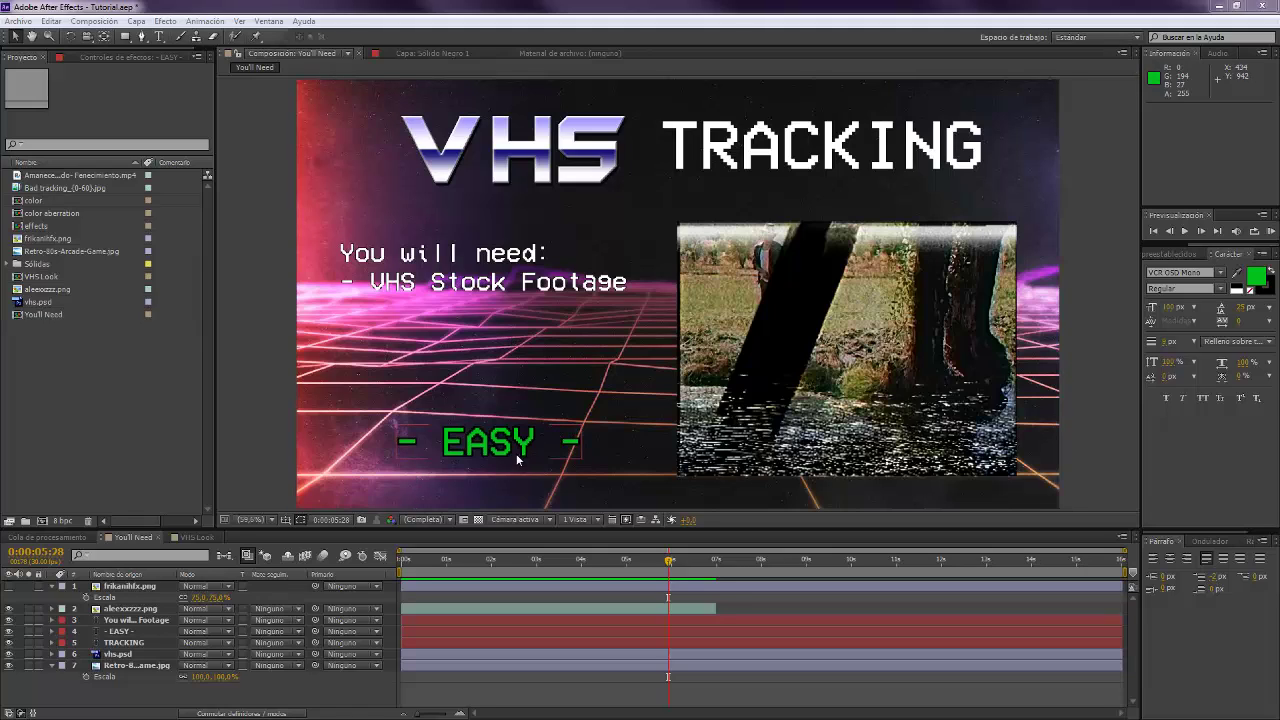
Delete all five layers from the VHS Look composition.
click(197, 537)
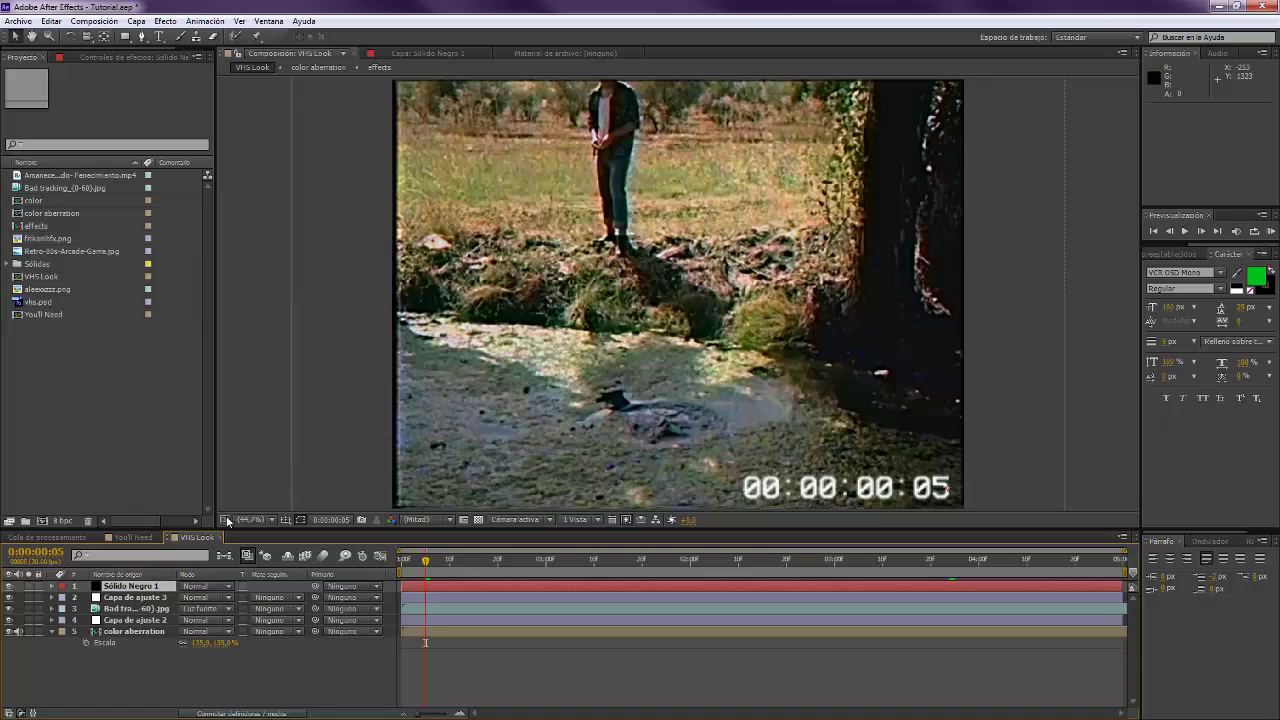
shift+click(126, 631)
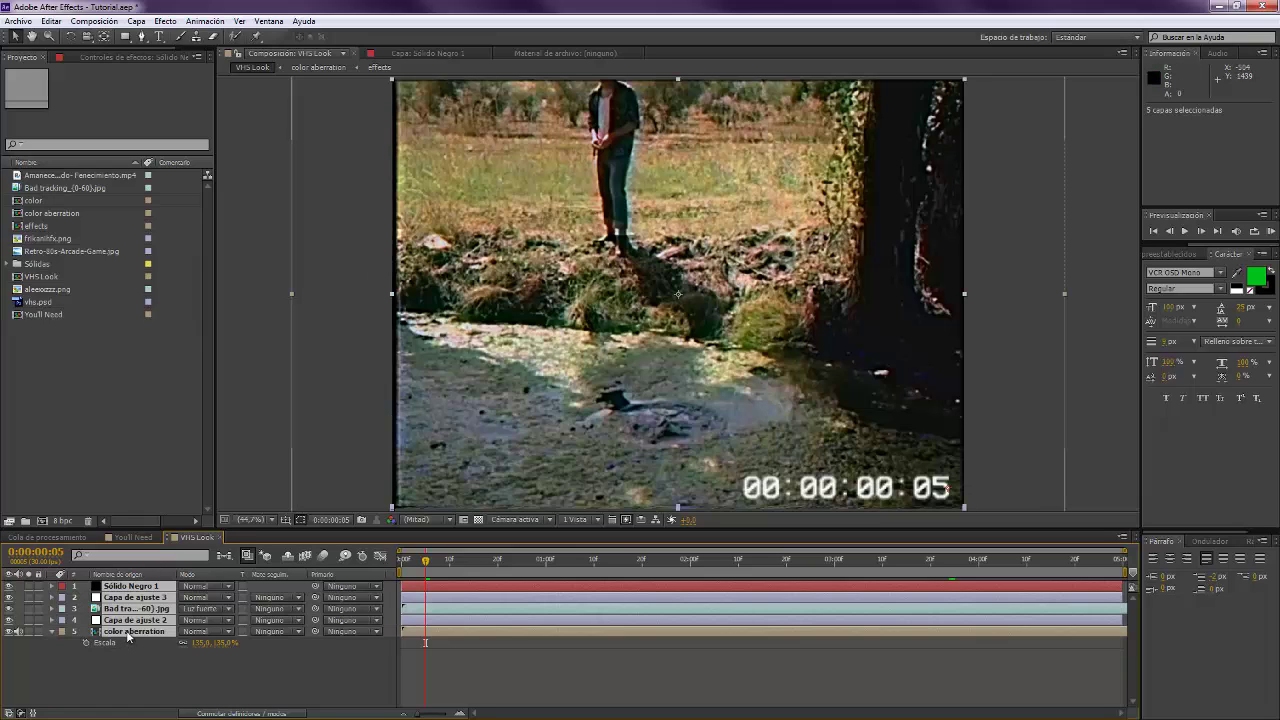
key(Delete)
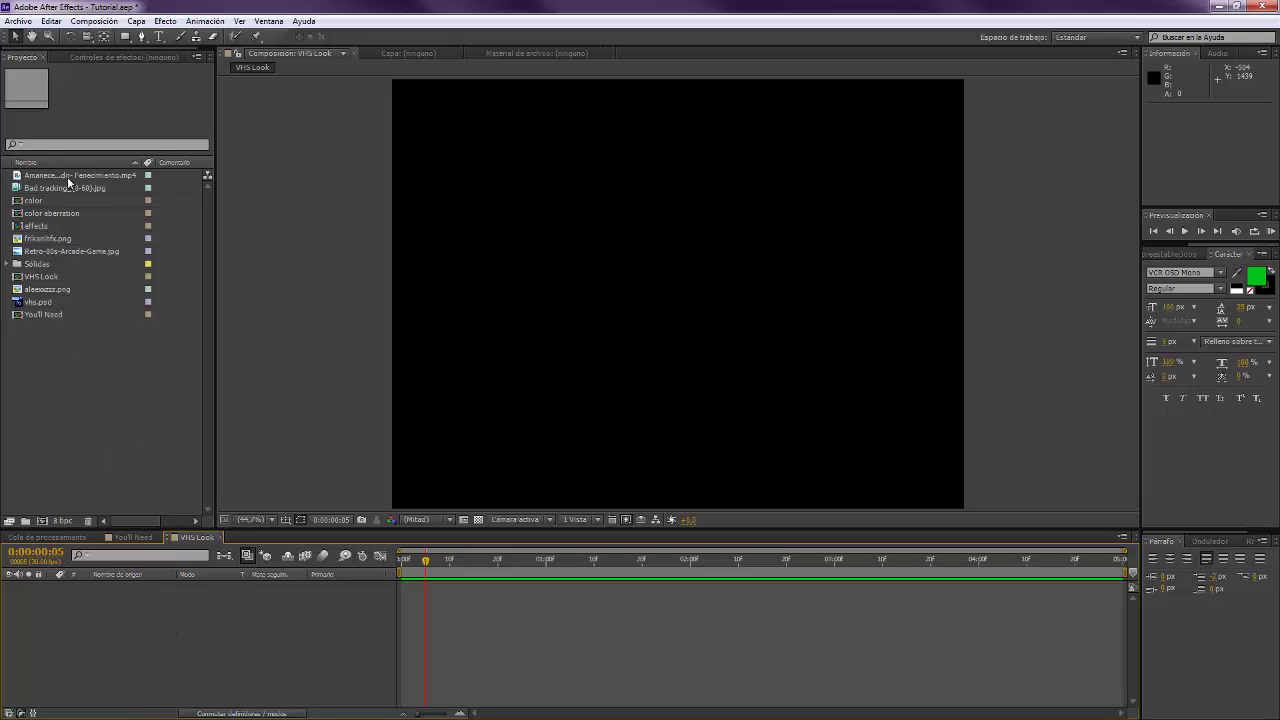
Add the Amanece En Toledo- Fenecimiento.mp4 clip to the VHS Look composition and scale it to about 134% so it fills the frame height.
drag(68, 179, 168, 597)
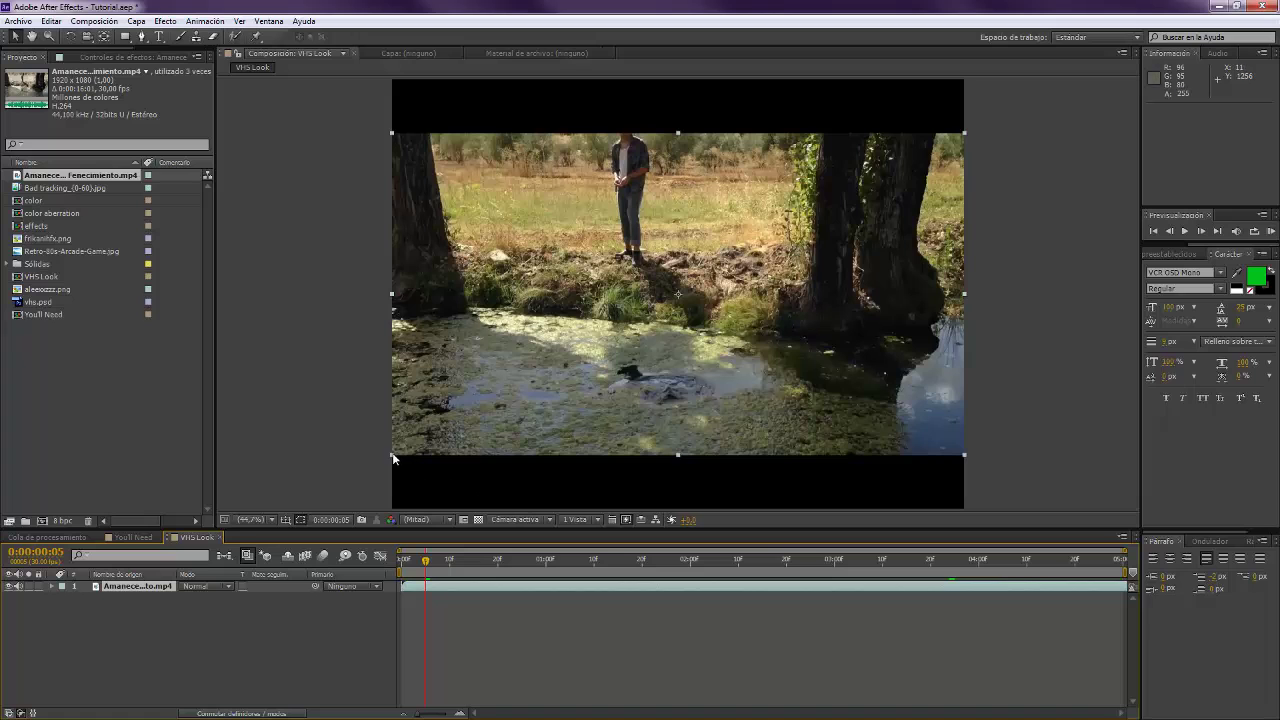
drag(392, 457, 294, 511)
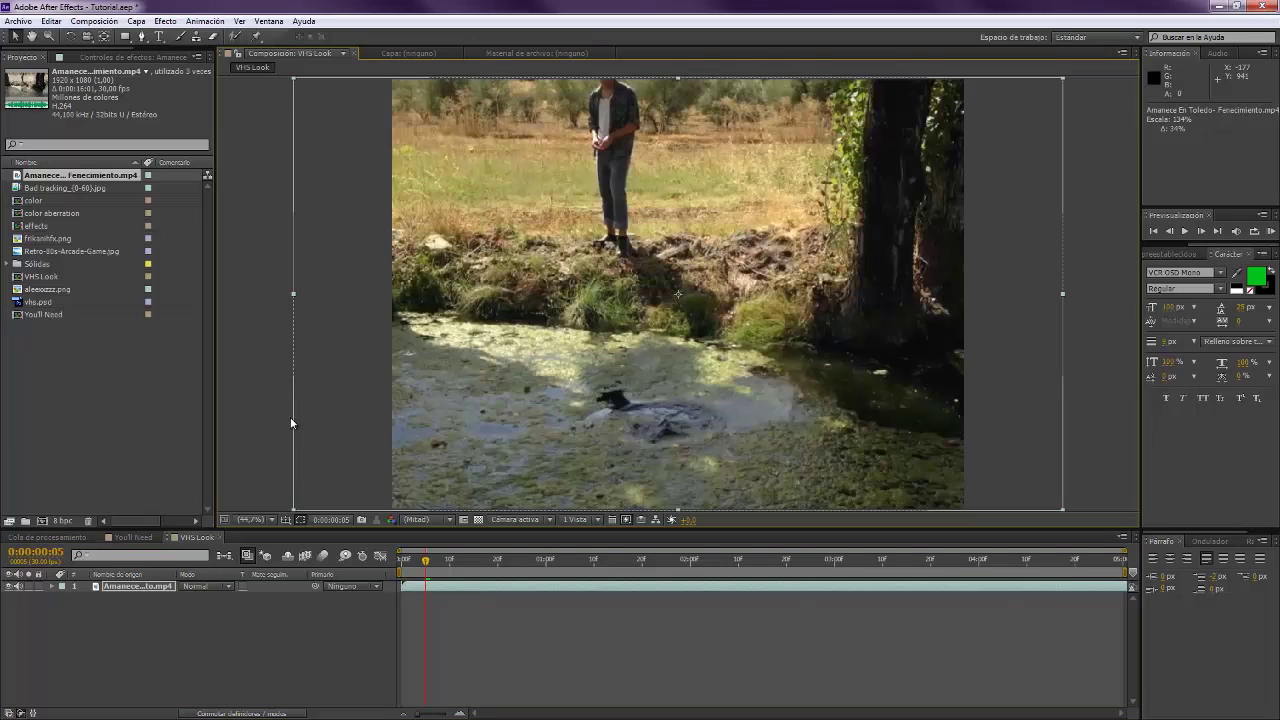
click(144, 397)
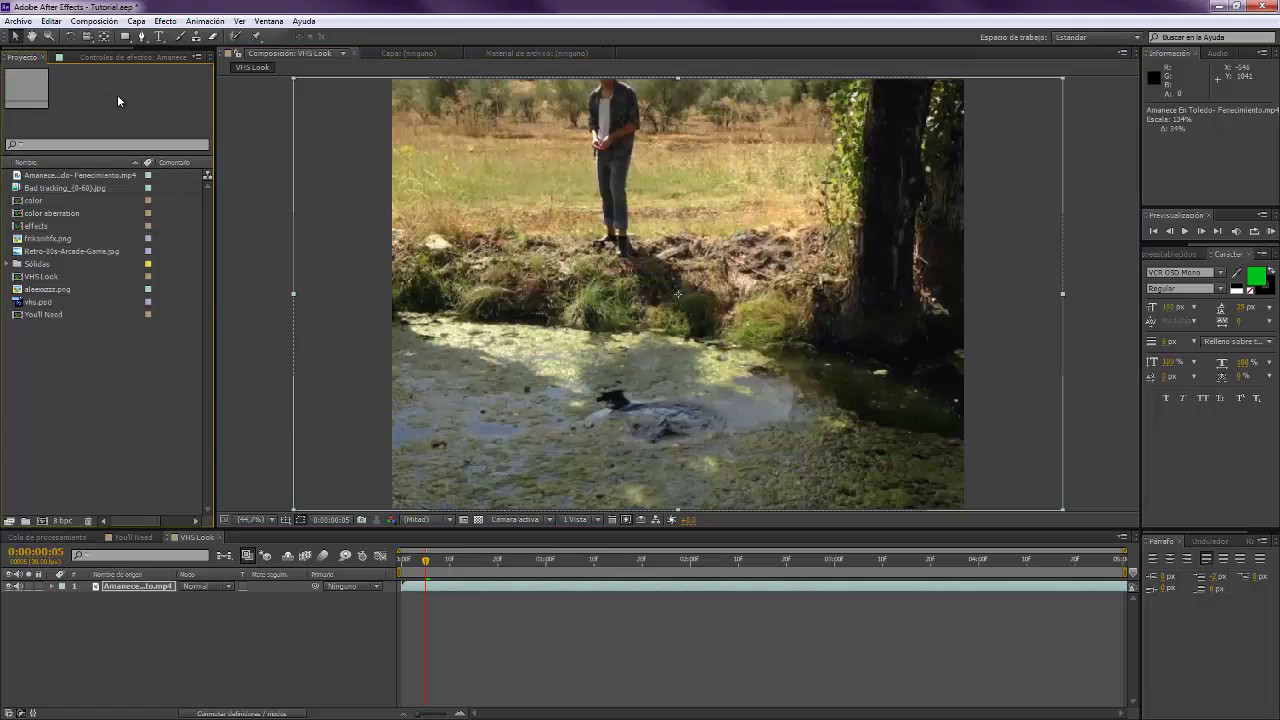
Import Very bad tracking_0 to Very bad tracking_59 from VHS Look > VHS Tape > VeryBadTracking as a JPEG sequence.
double_click(105, 364)
click(642, 145)
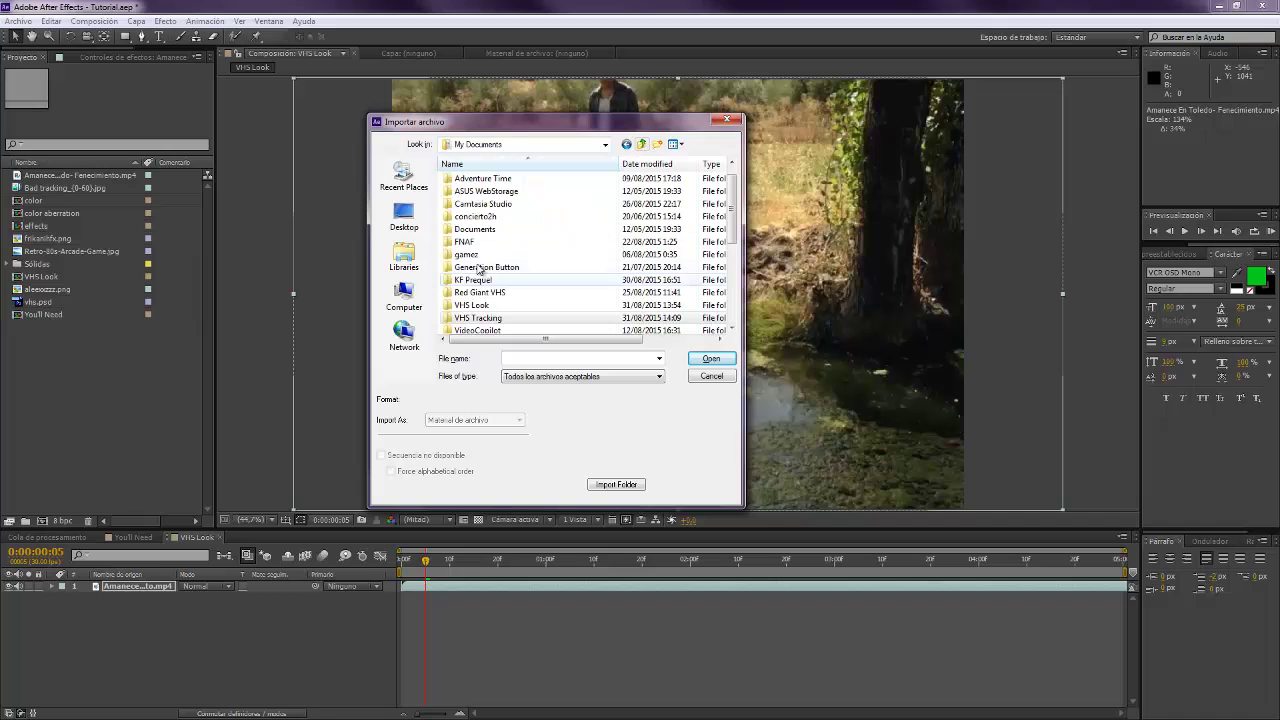
double_click(482, 304)
double_click(472, 195)
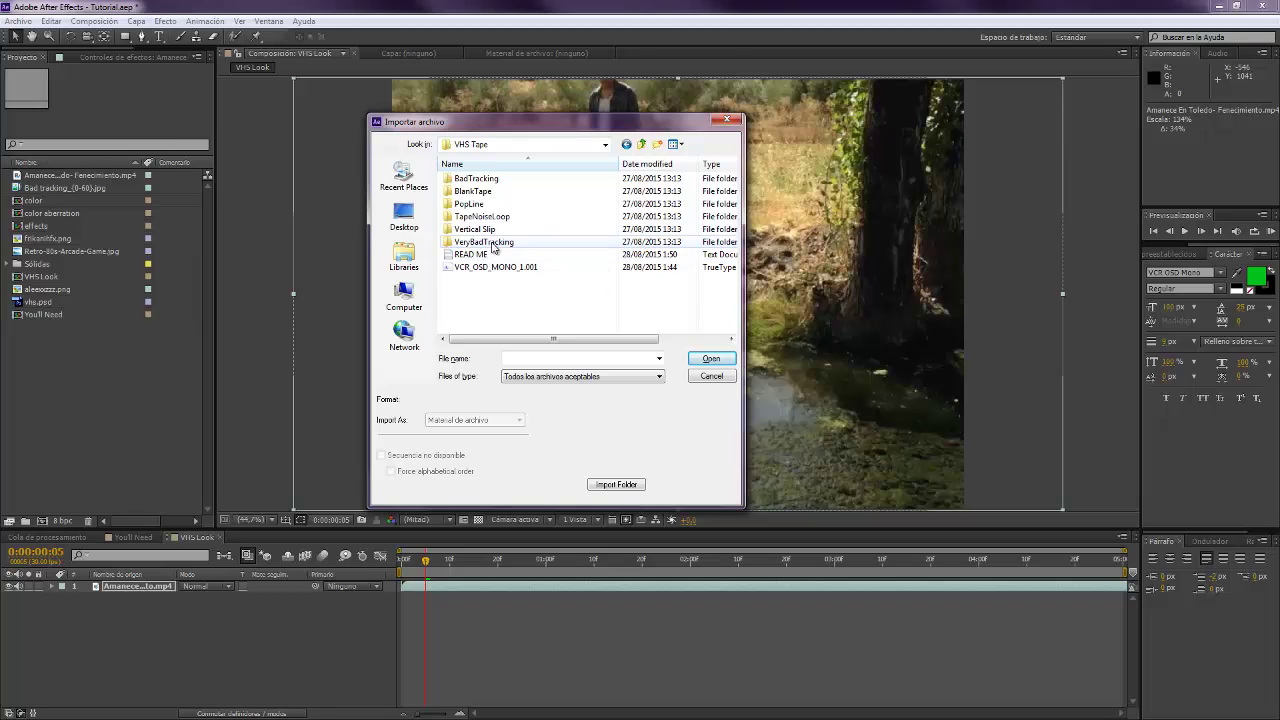
double_click(484, 242)
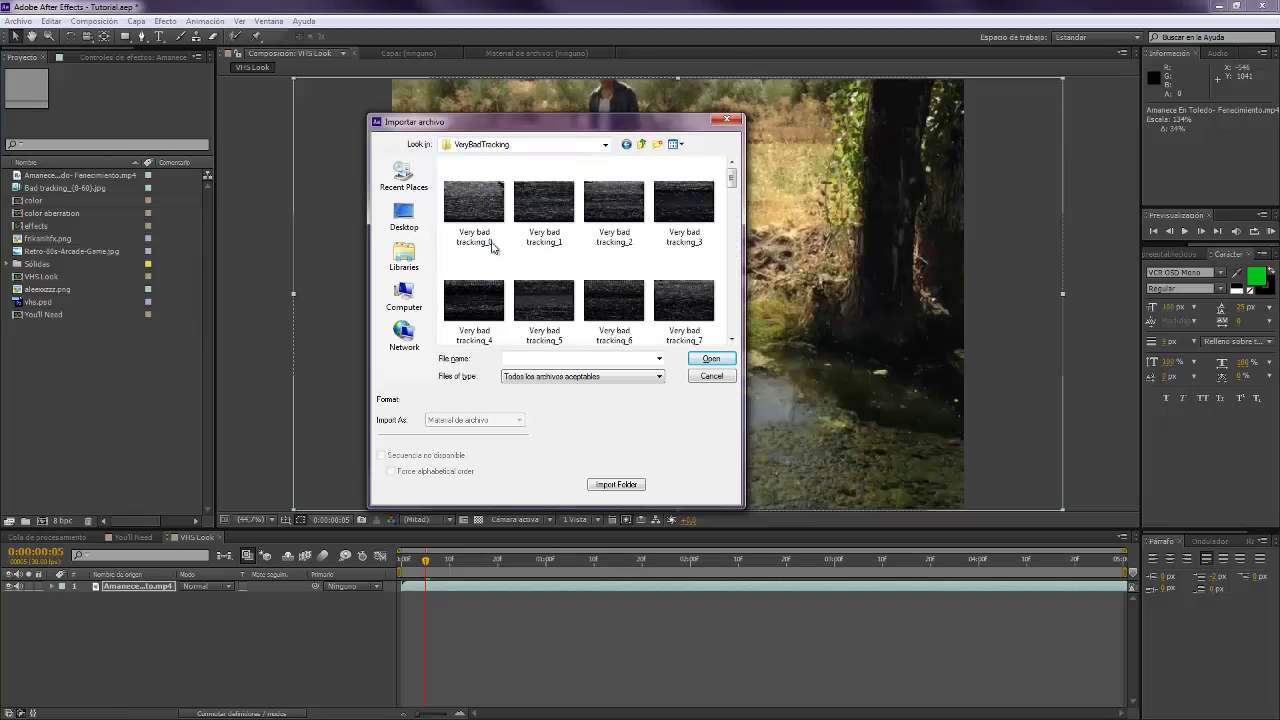
click(479, 205)
scroll(479, 206, down, 5)
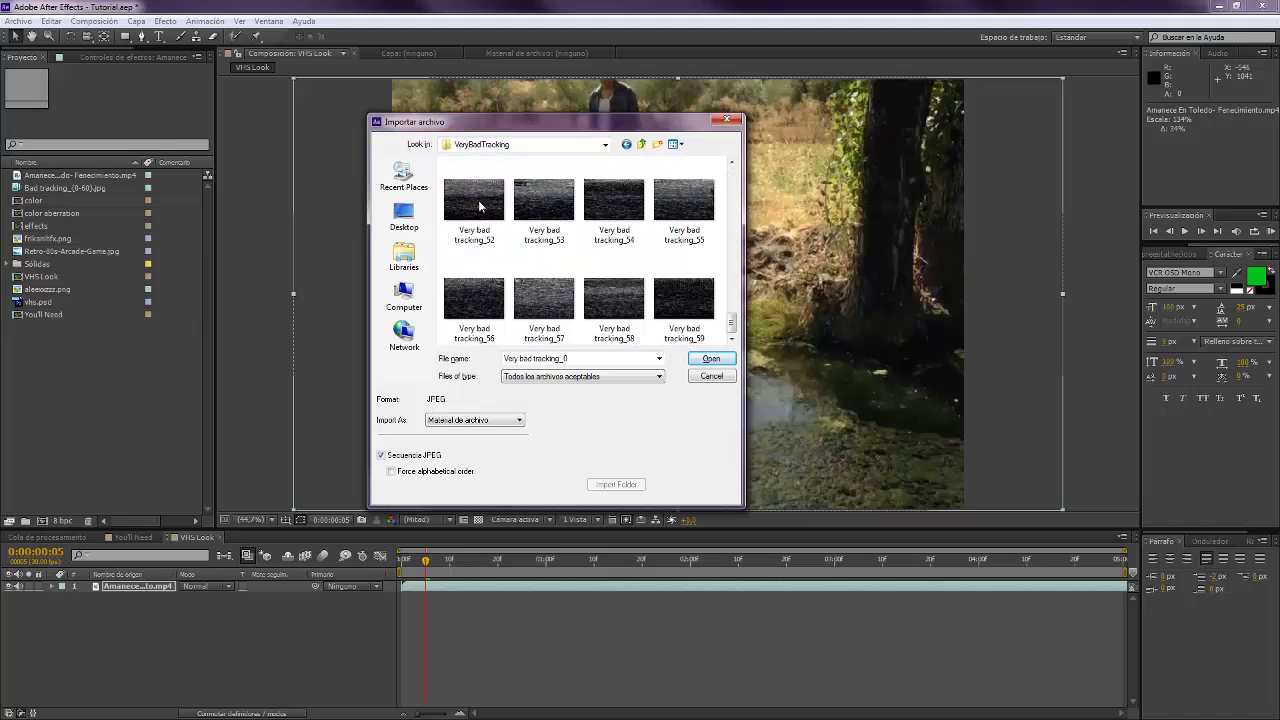
shift+click(695, 303)
click(381, 456)
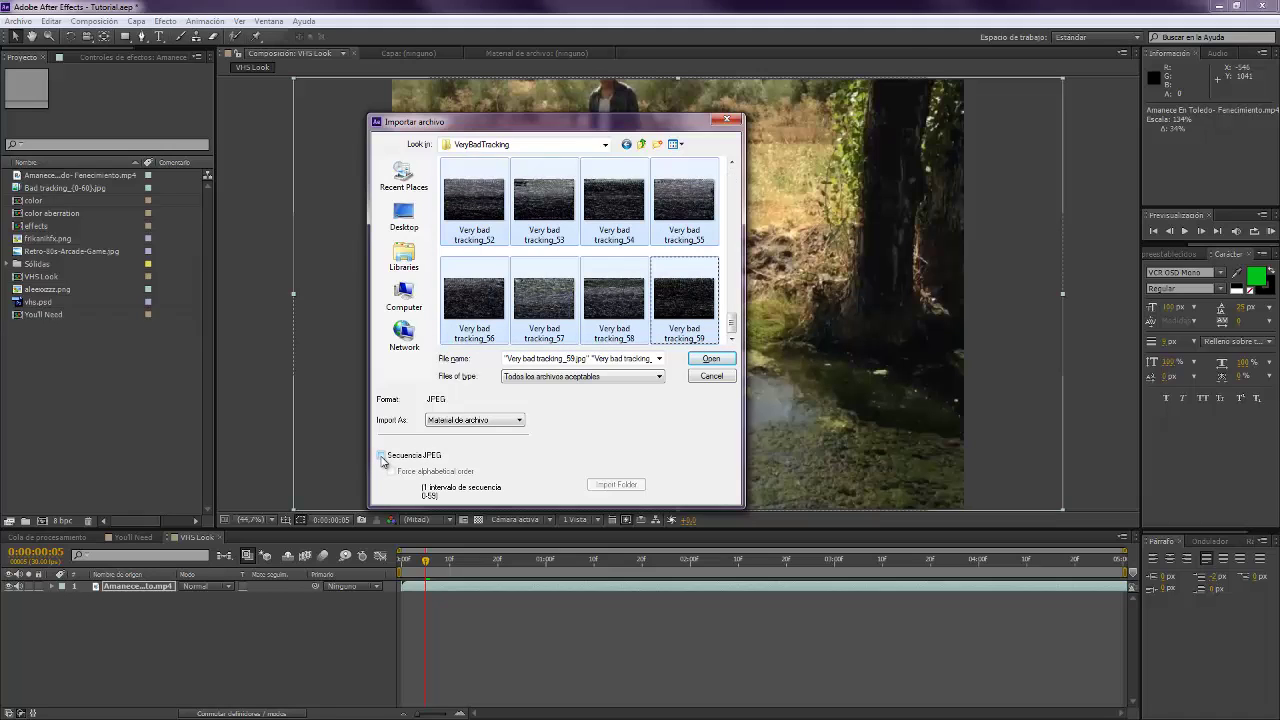
click(381, 456)
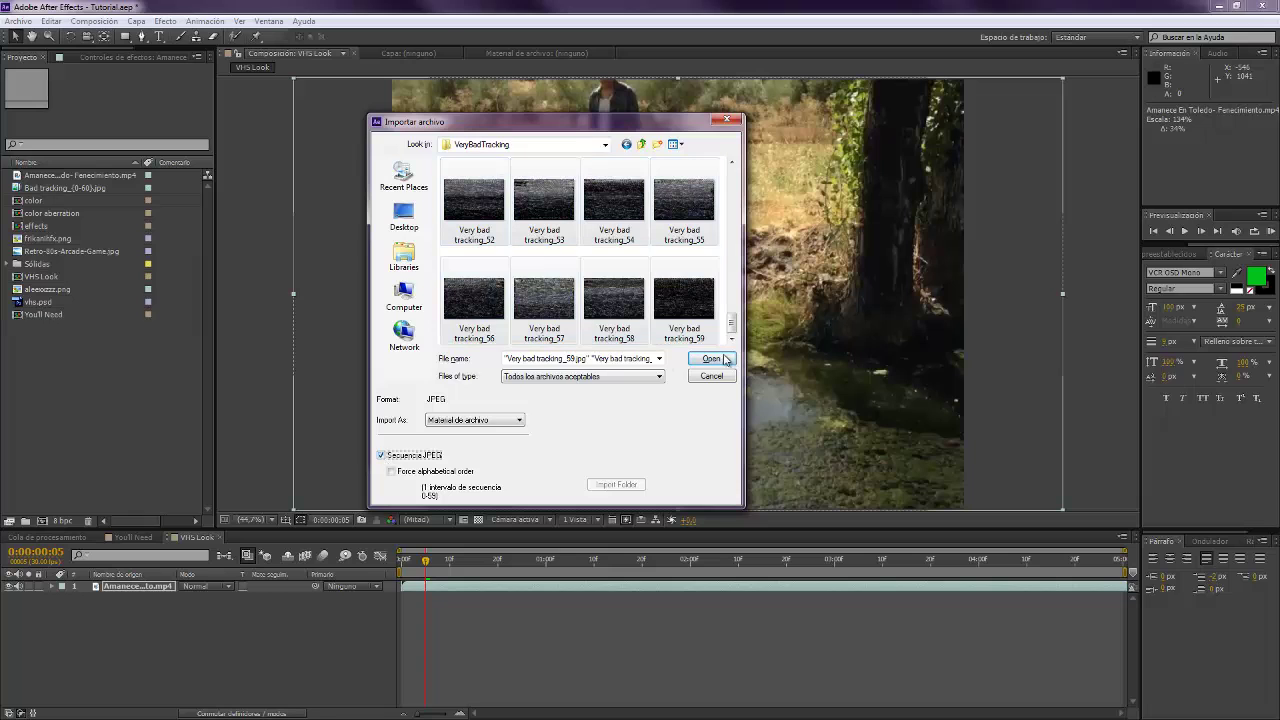
click(716, 360)
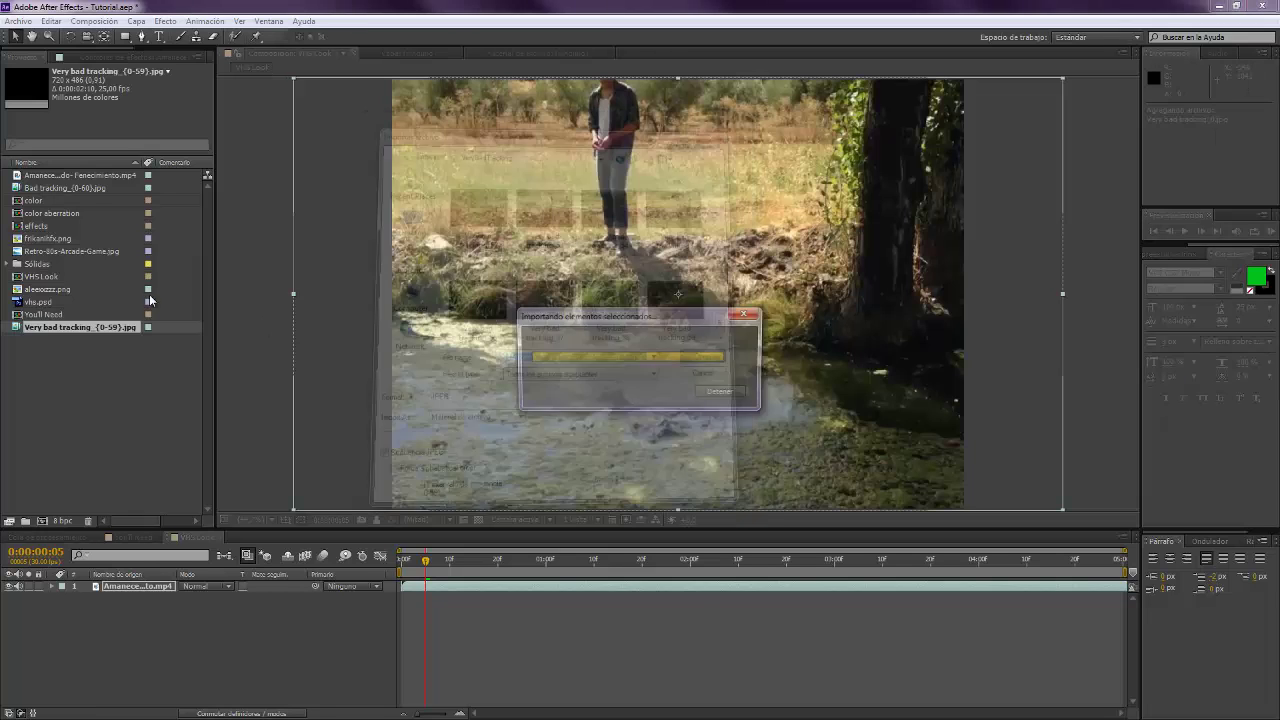
Place the Very bad tracking sequence above the video layer and fit it to the composition size.
drag(168, 505, 496, 617)
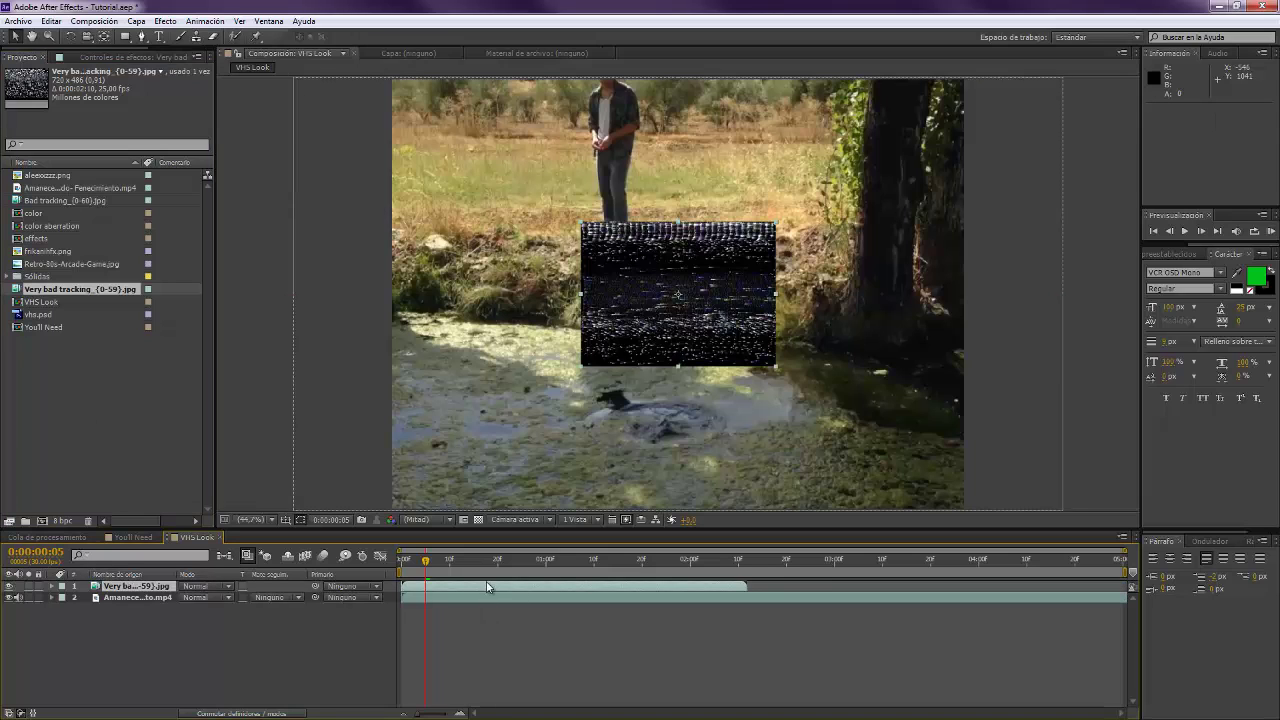
right_click(487, 586)
mouse_move(594, 217)
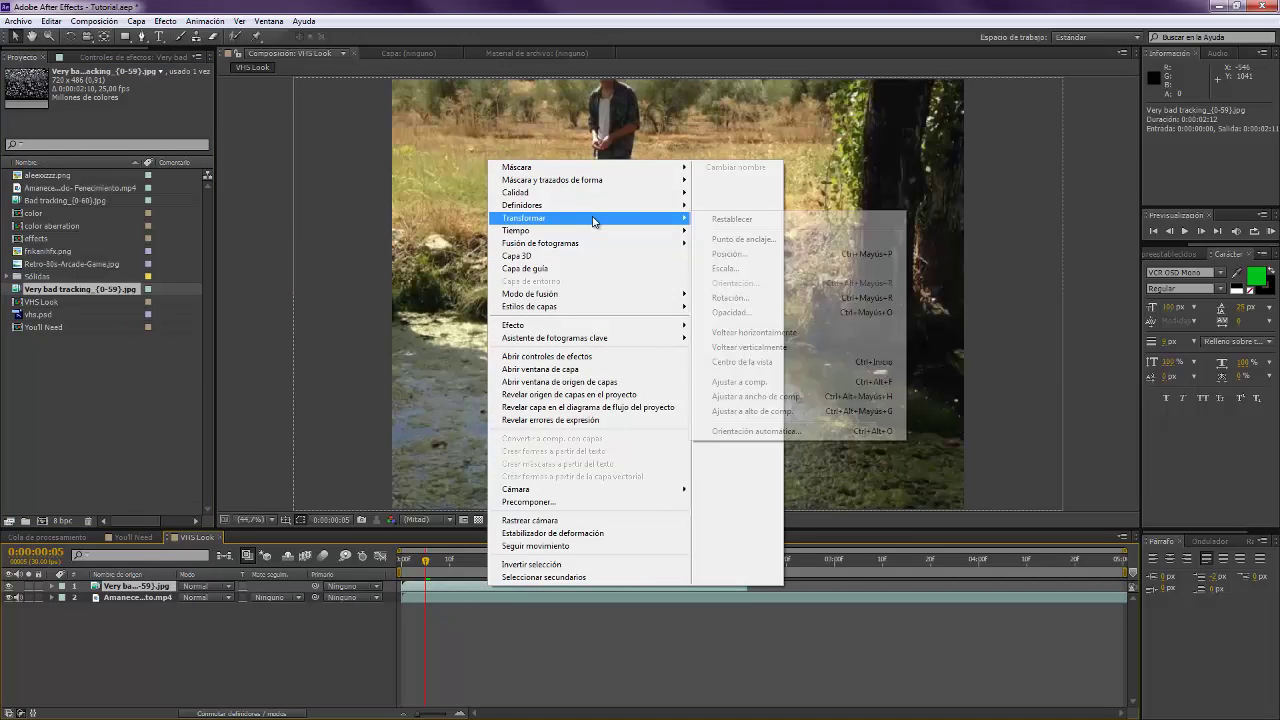
click(754, 386)
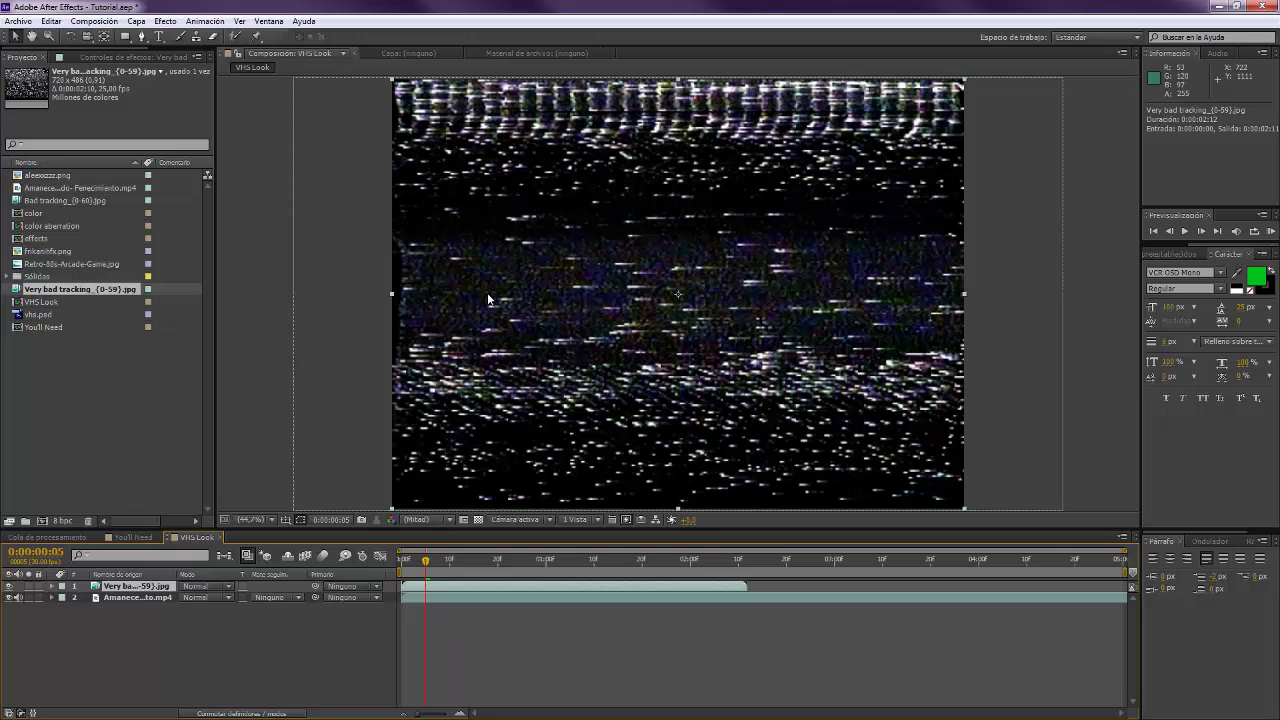
Split the Very bad tracking layer at 0:00:00:10 and 0:00:00:12, and delete the part after 0:00:00:12.
click(449, 561)
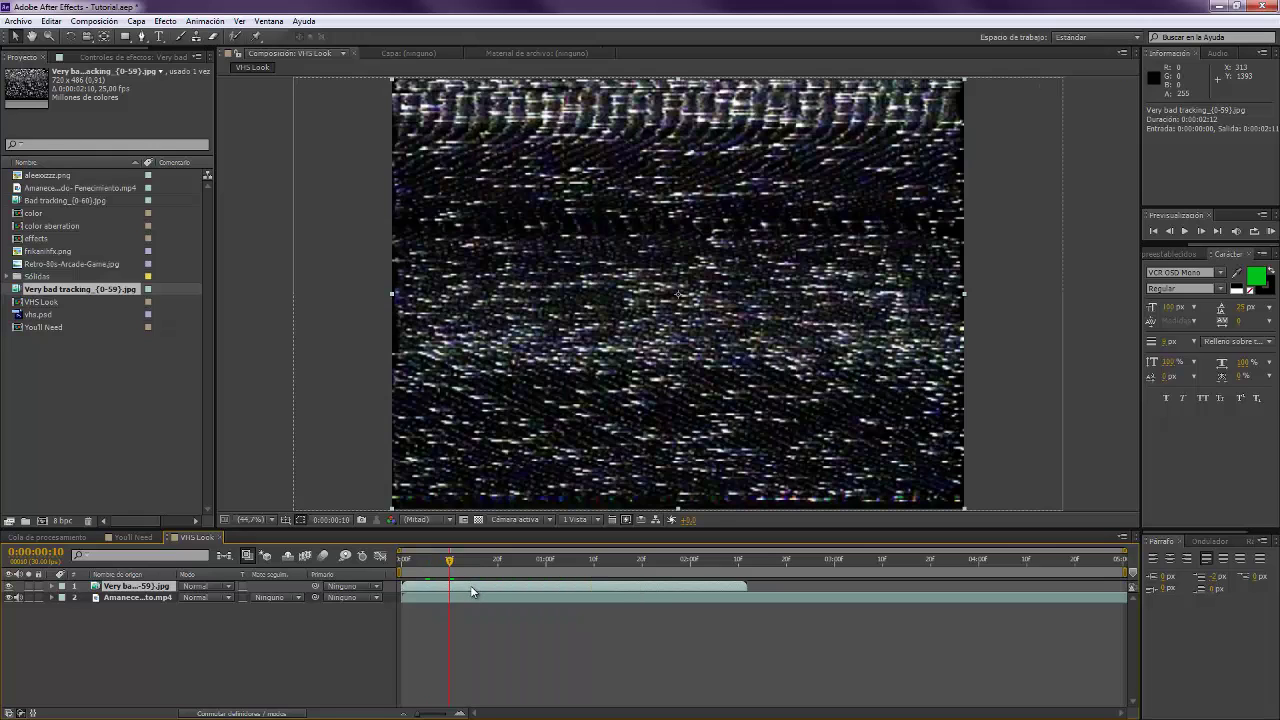
key(ctrl+d)
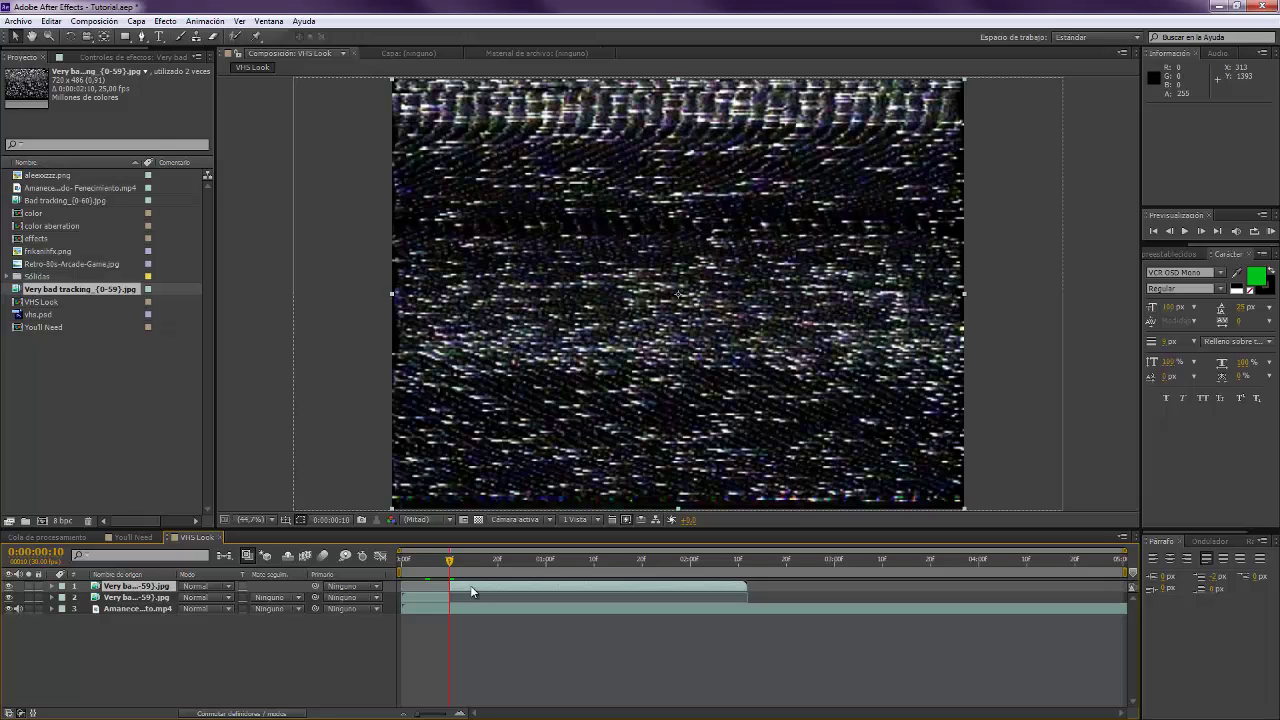
key(alt+[)
key(Page_Down)
key(Page_Down)
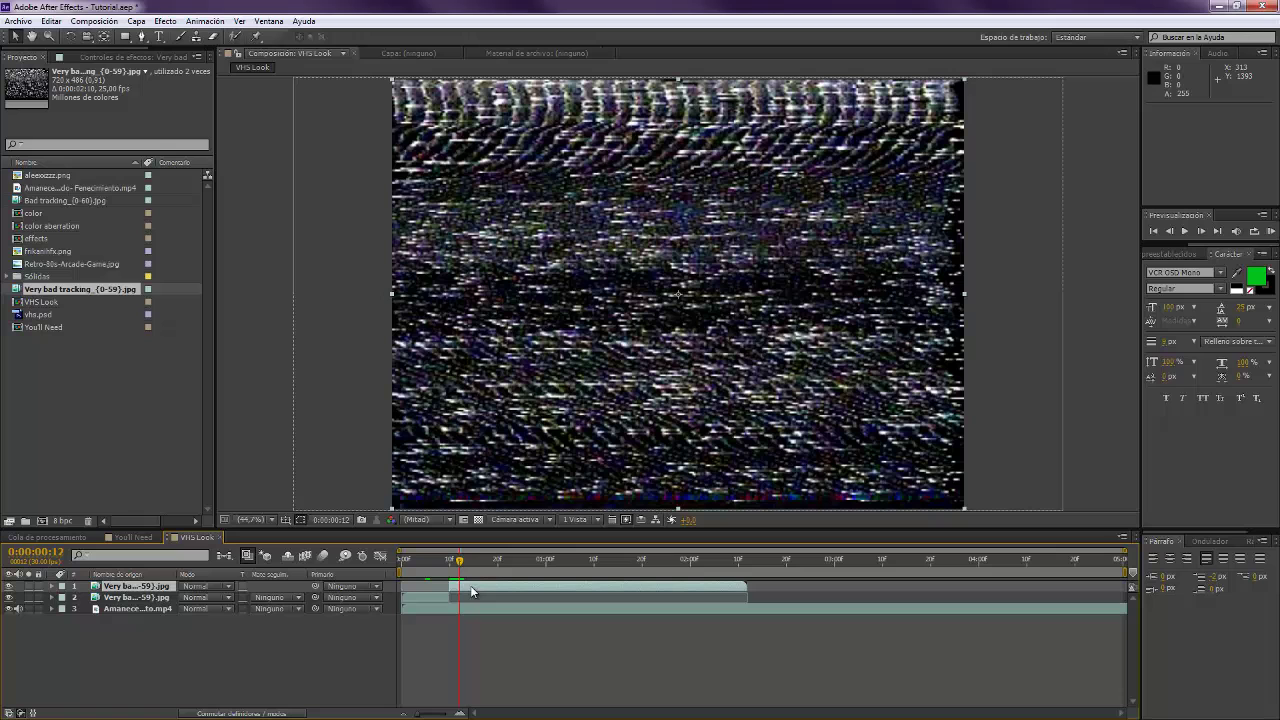
key(alt+])
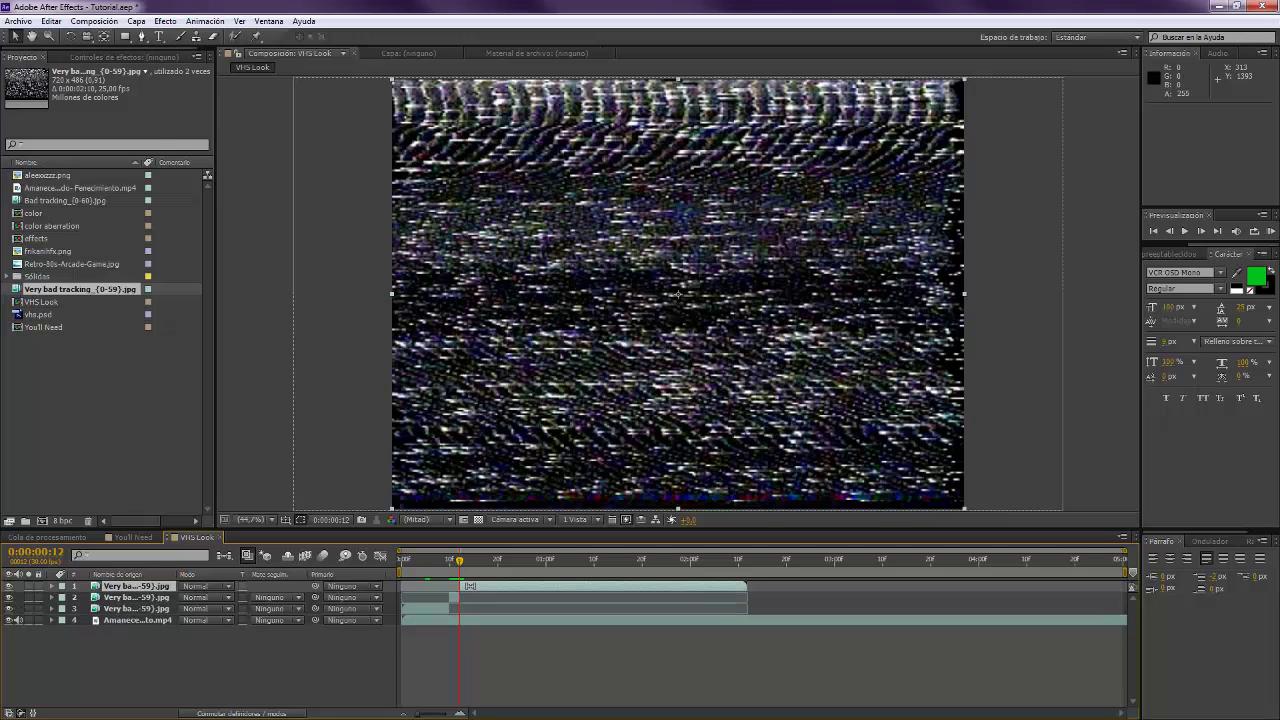
key(Page_Up)
key(Page_Up)
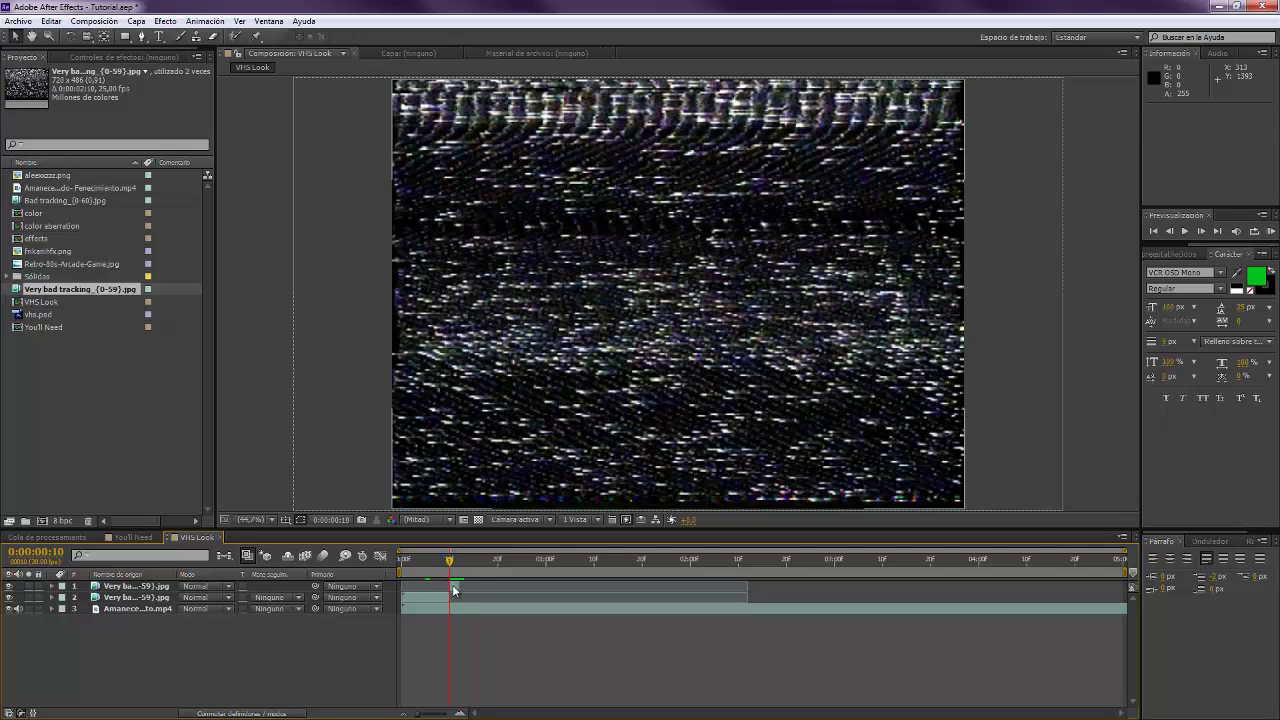
Set the blending mode of the two-frame Very bad tracking segment at 0:00:00:10 to Luz fuerte.
click(454, 588)
key(Page_Up)
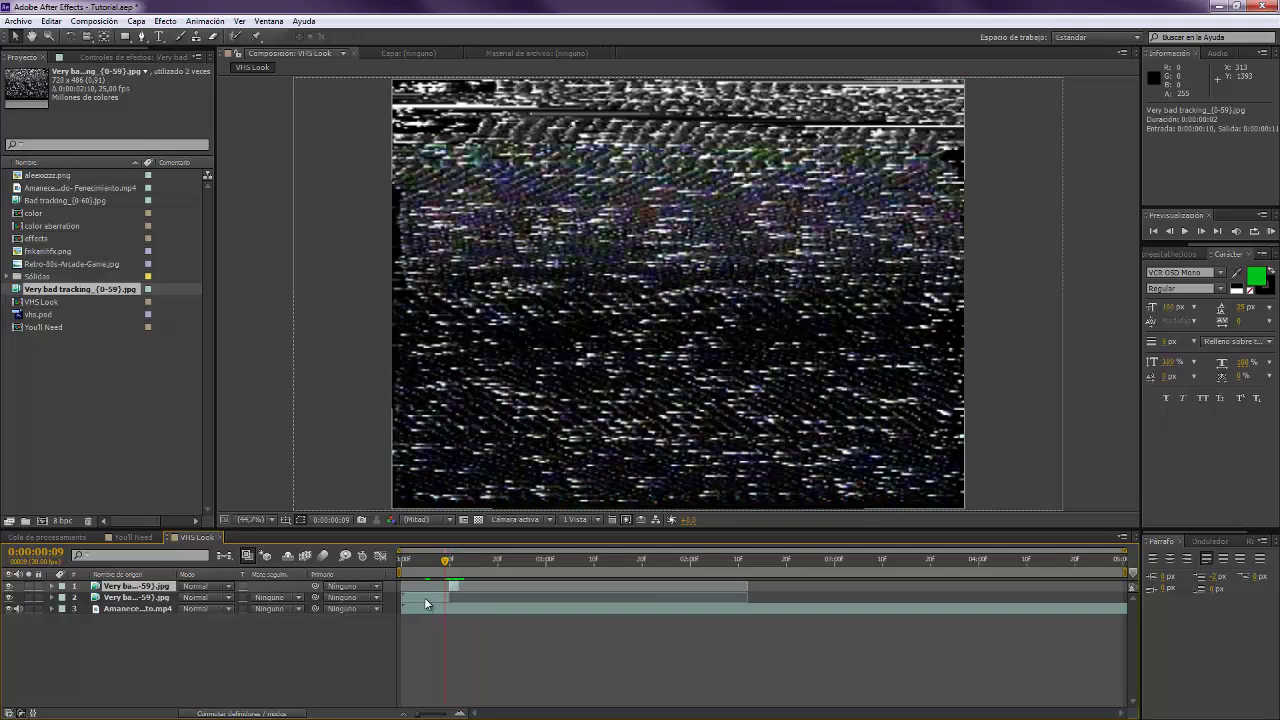
click(426, 601)
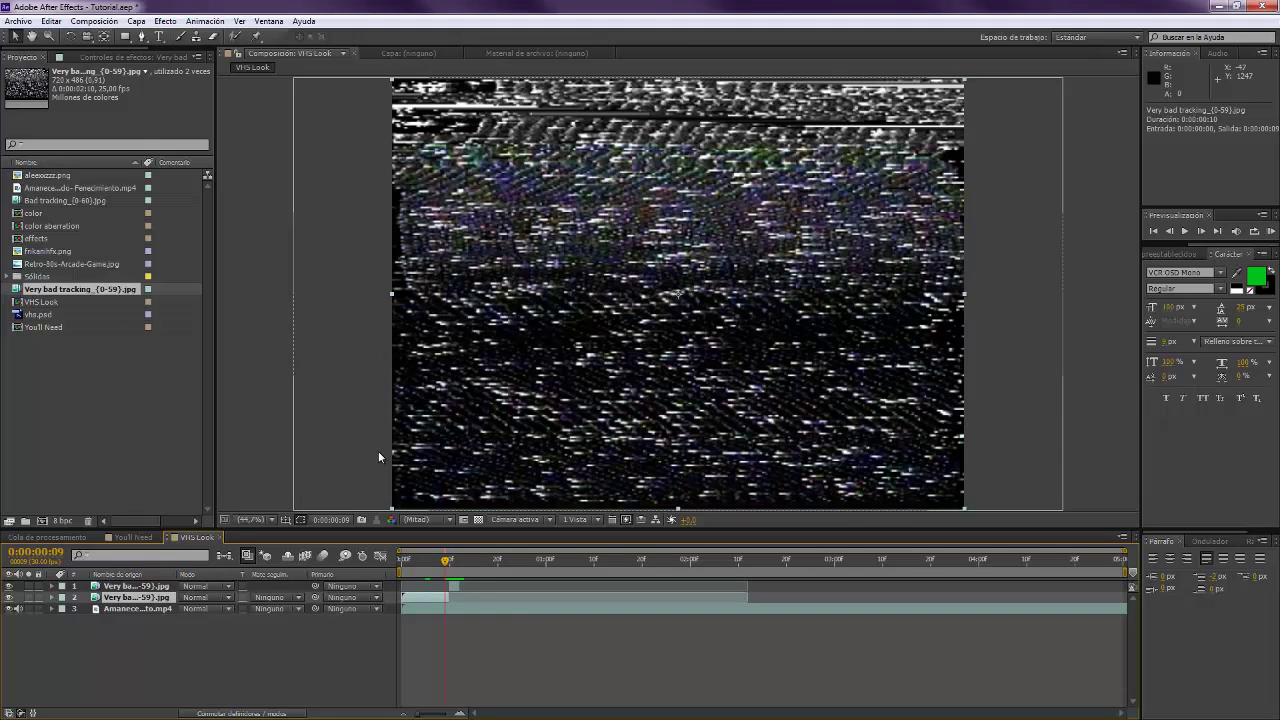
key(Page_Down)
click(453, 587)
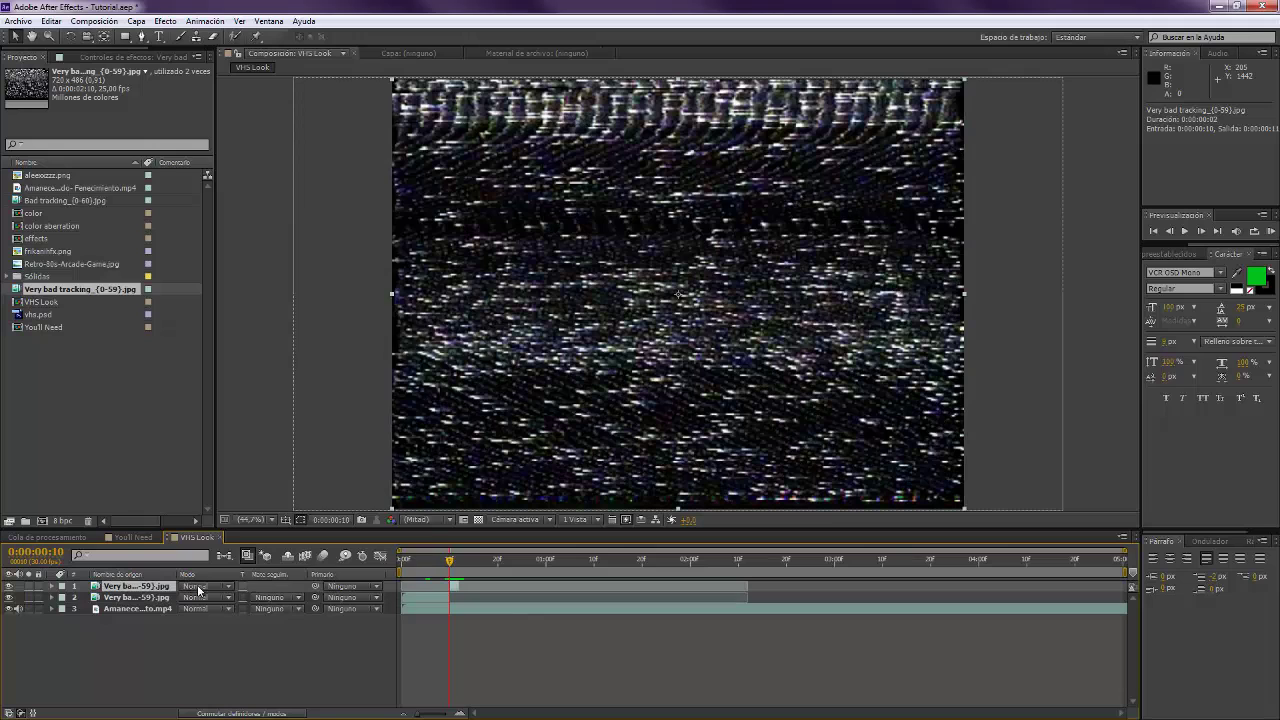
click(198, 588)
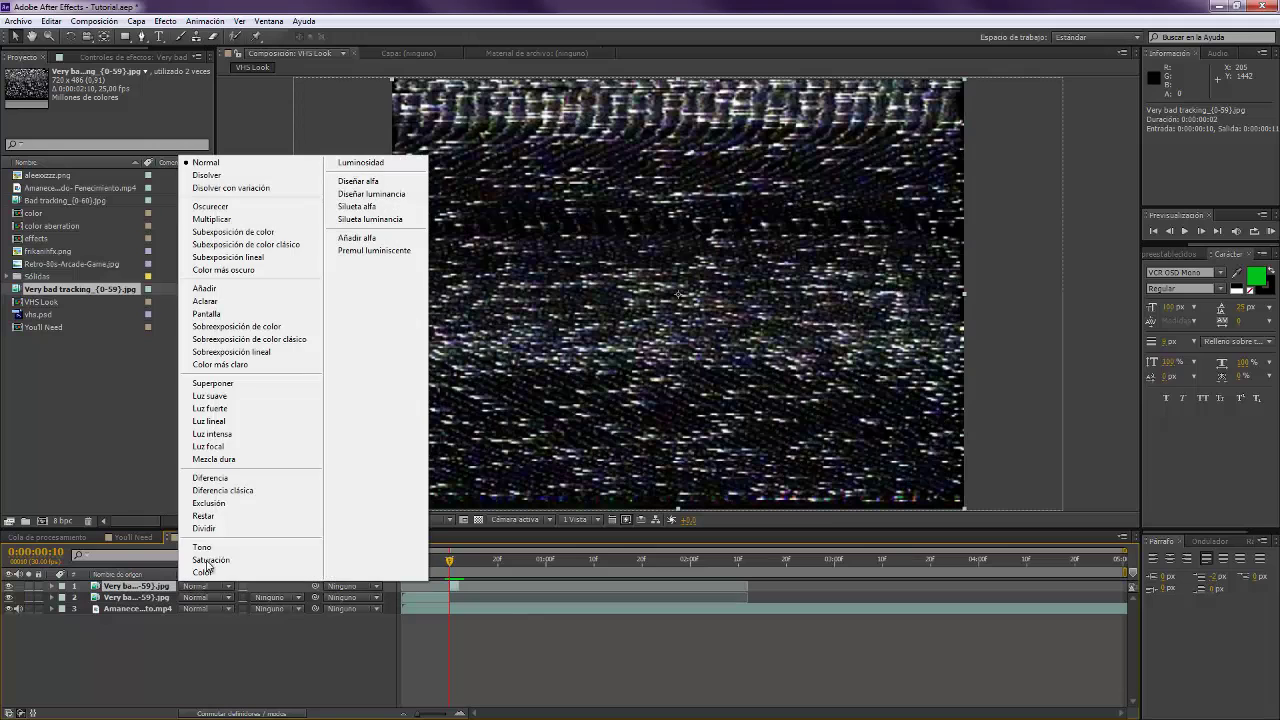
click(257, 410)
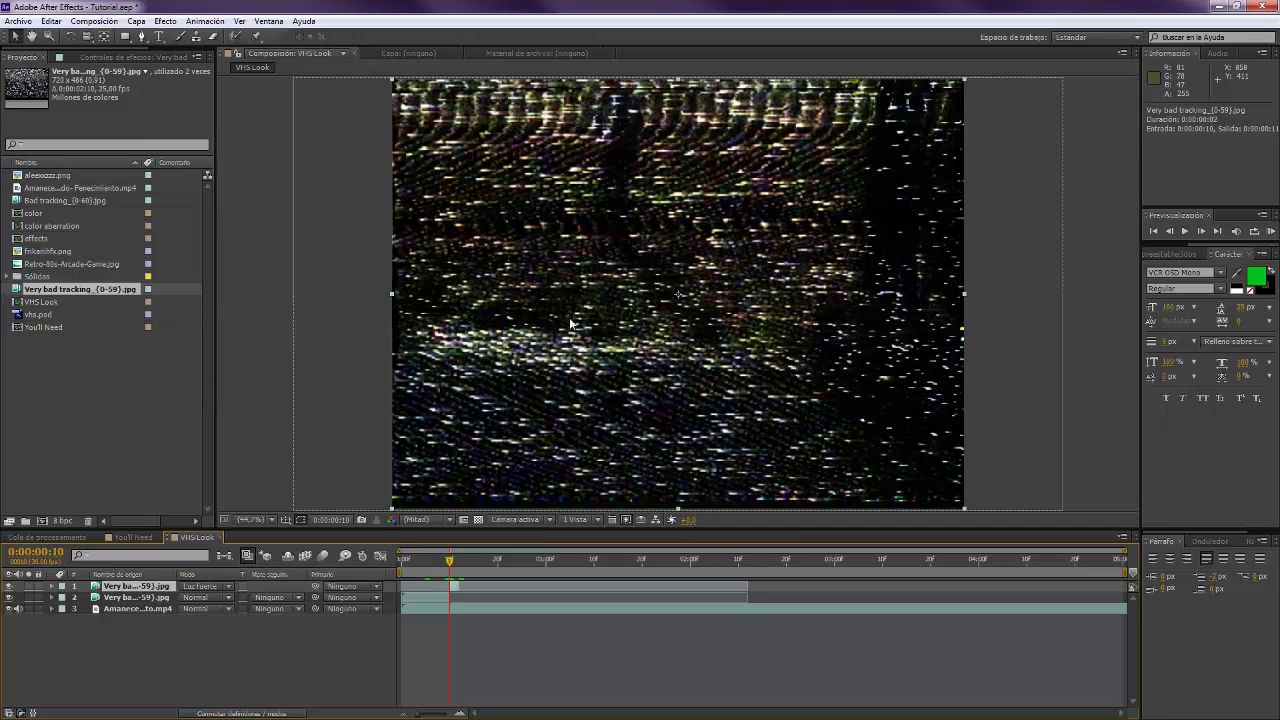
Split the Amanece video layer at 0:00:00:12 and 0:00:00:14 to isolate a two-frame segment.
key(Page_Down)
key(Page_Down)
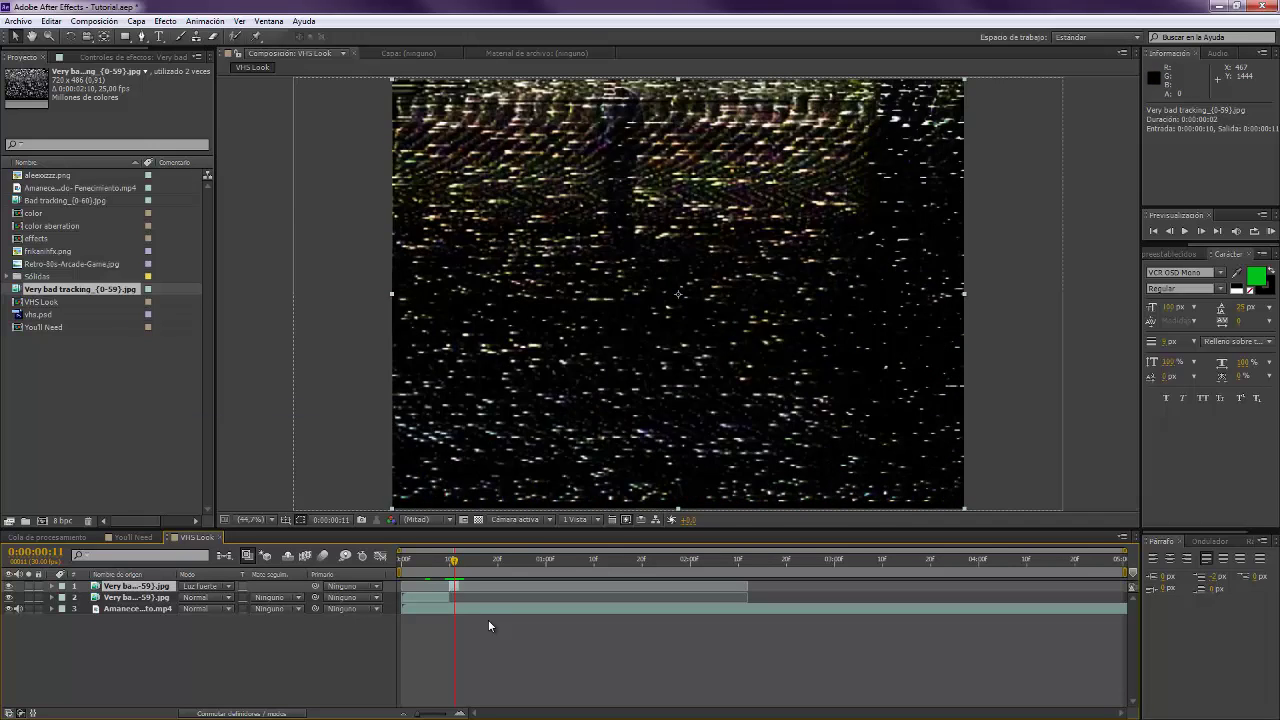
click(484, 610)
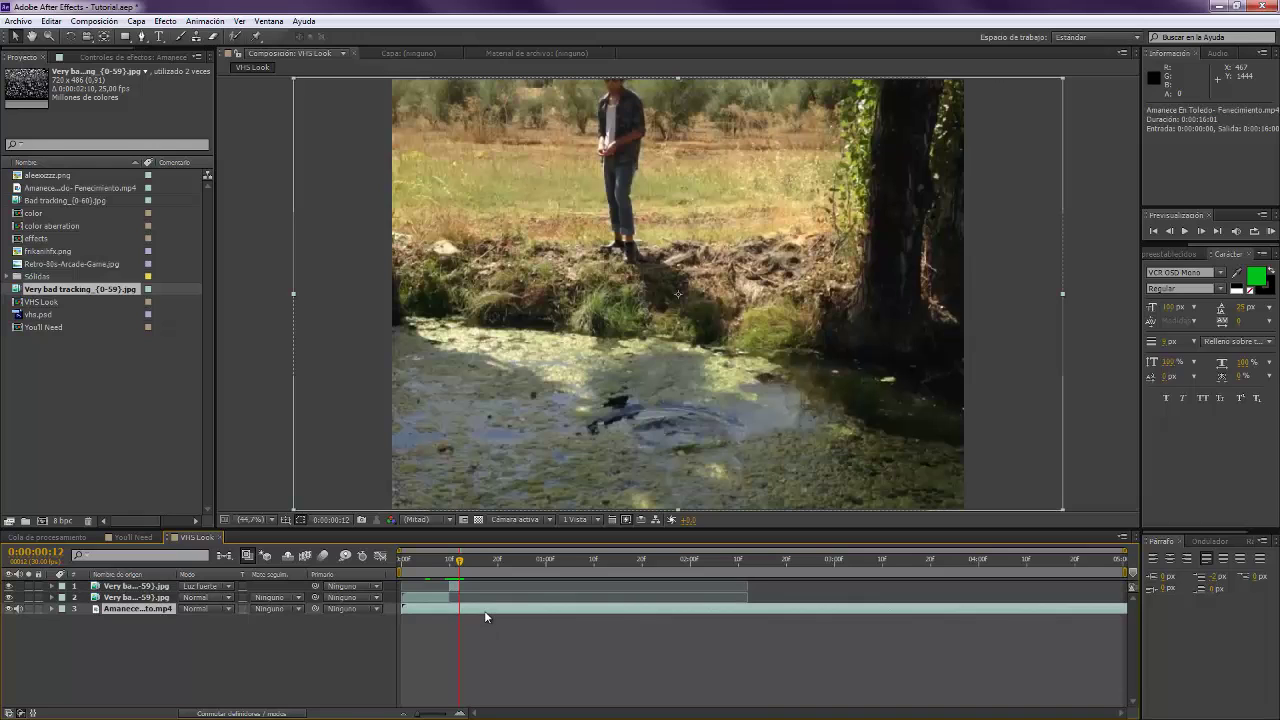
key(ctrl+shift+d)
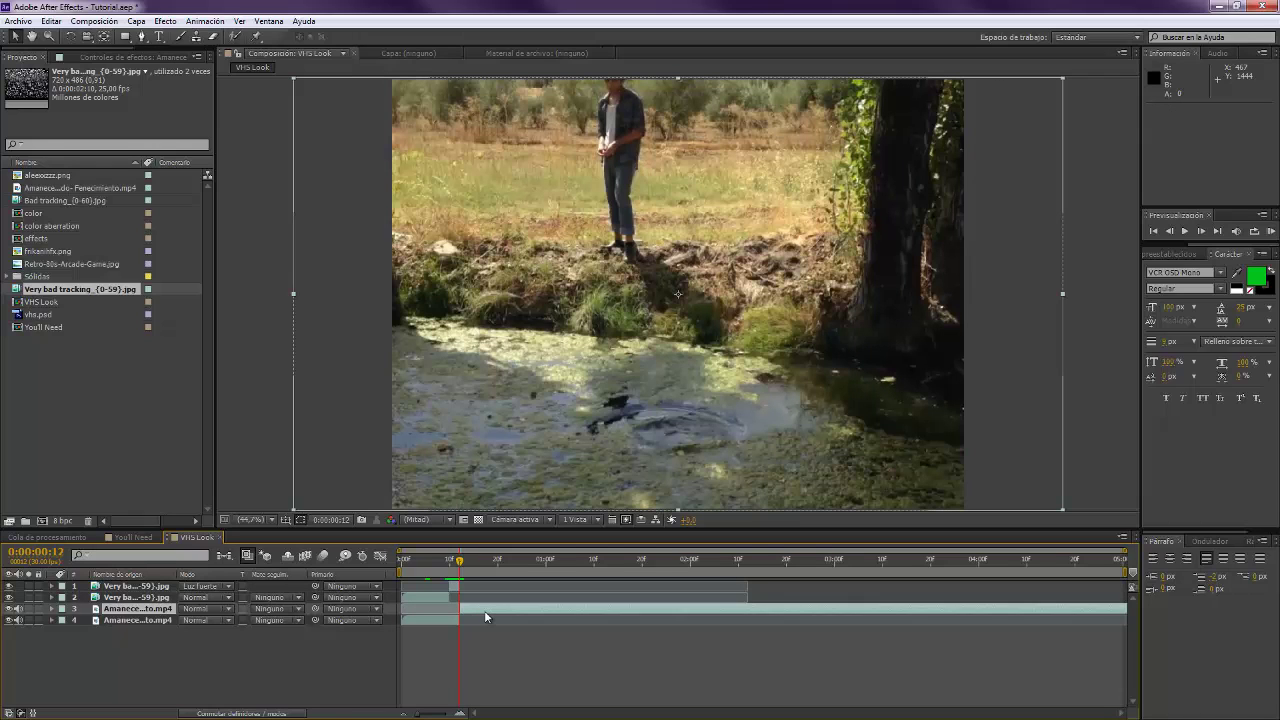
key(Page_Down)
key(Page_Down)
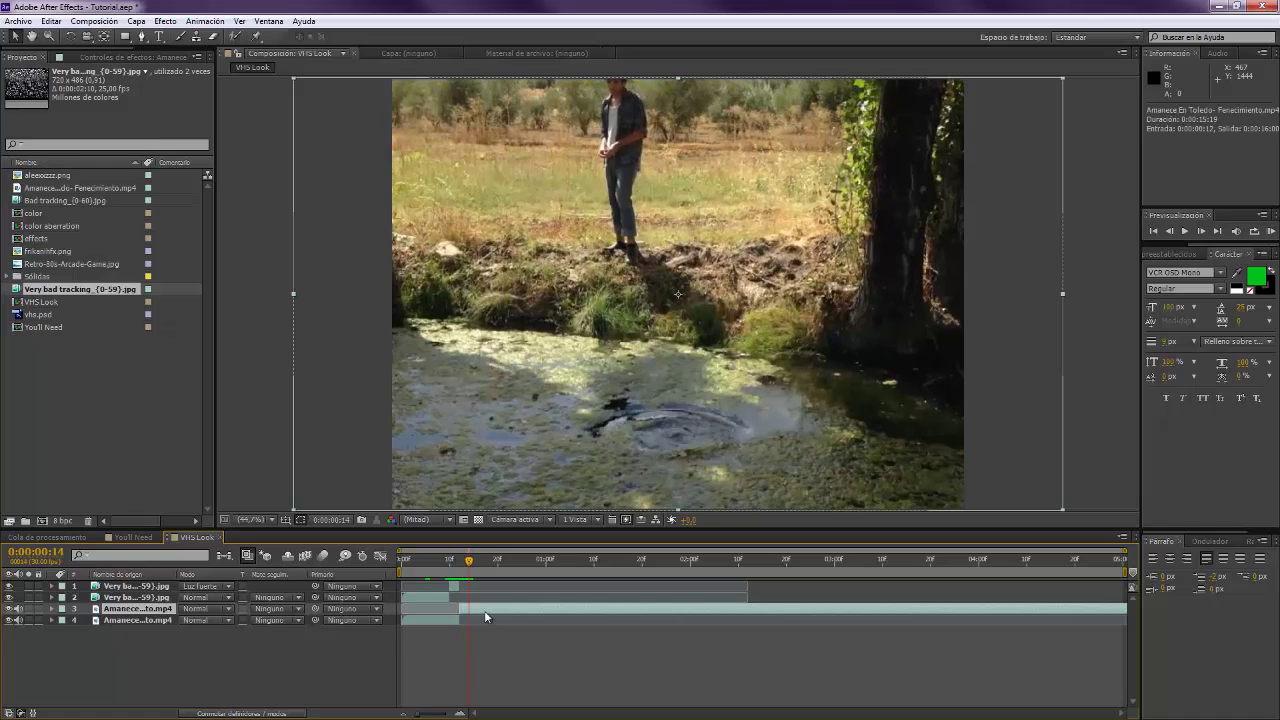
key(ctrl+shift+d)
Duplicate the two-frame video segment that starts at 0:00:00:12.
key(Page_Up)
key(Page_Up)
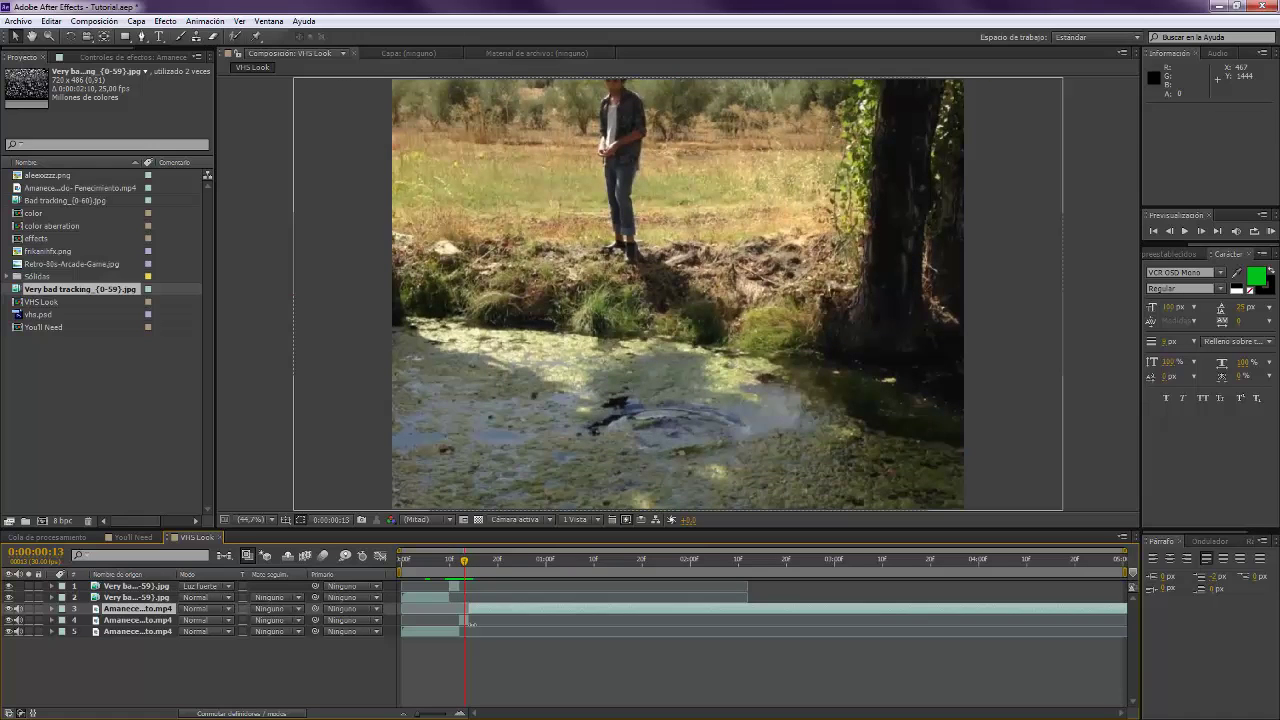
click(464, 621)
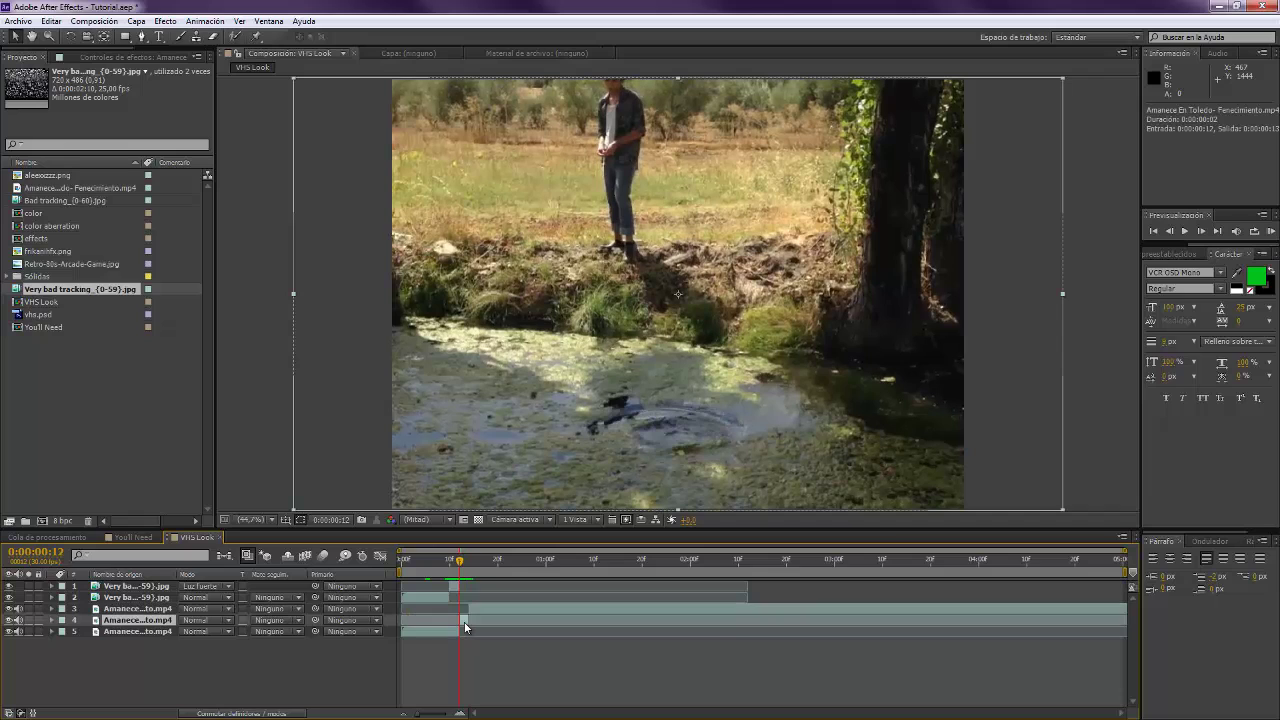
key(ctrl+shift+d)
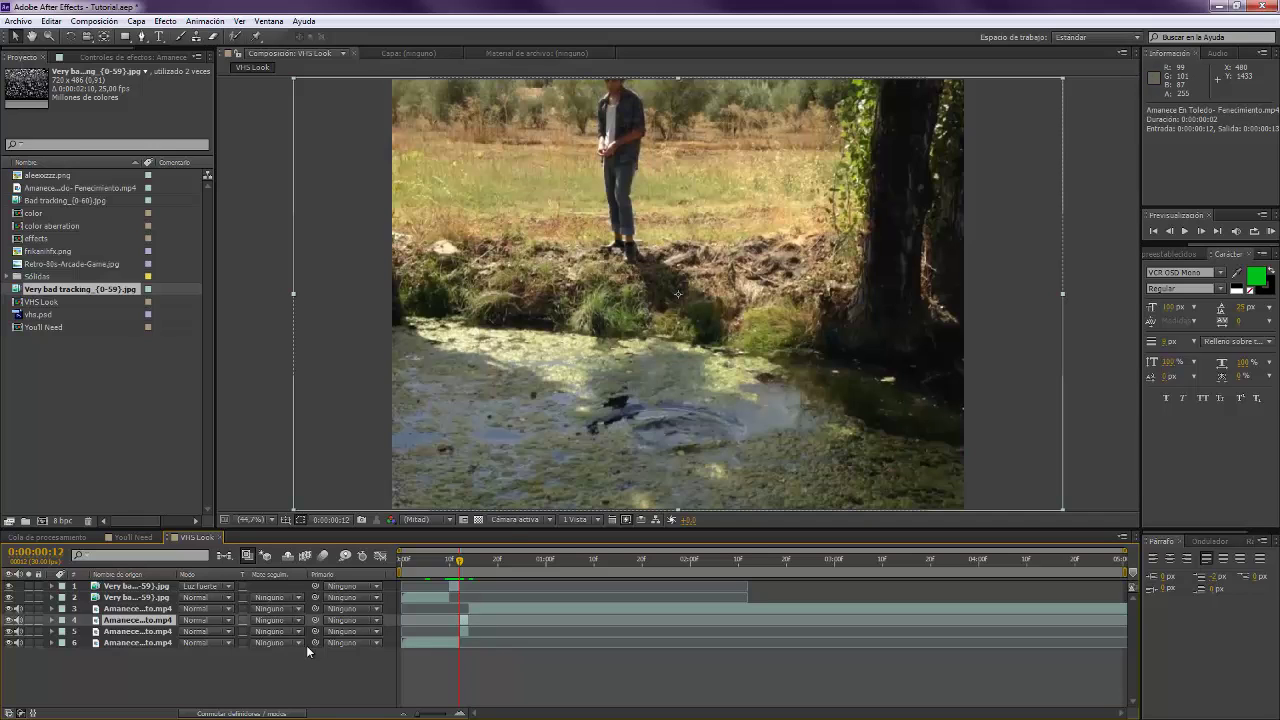
Show the Position property of both two-frame video copies and start keyframing it at 0:00:00:12.
key(p)
click(160, 642)
key(p)
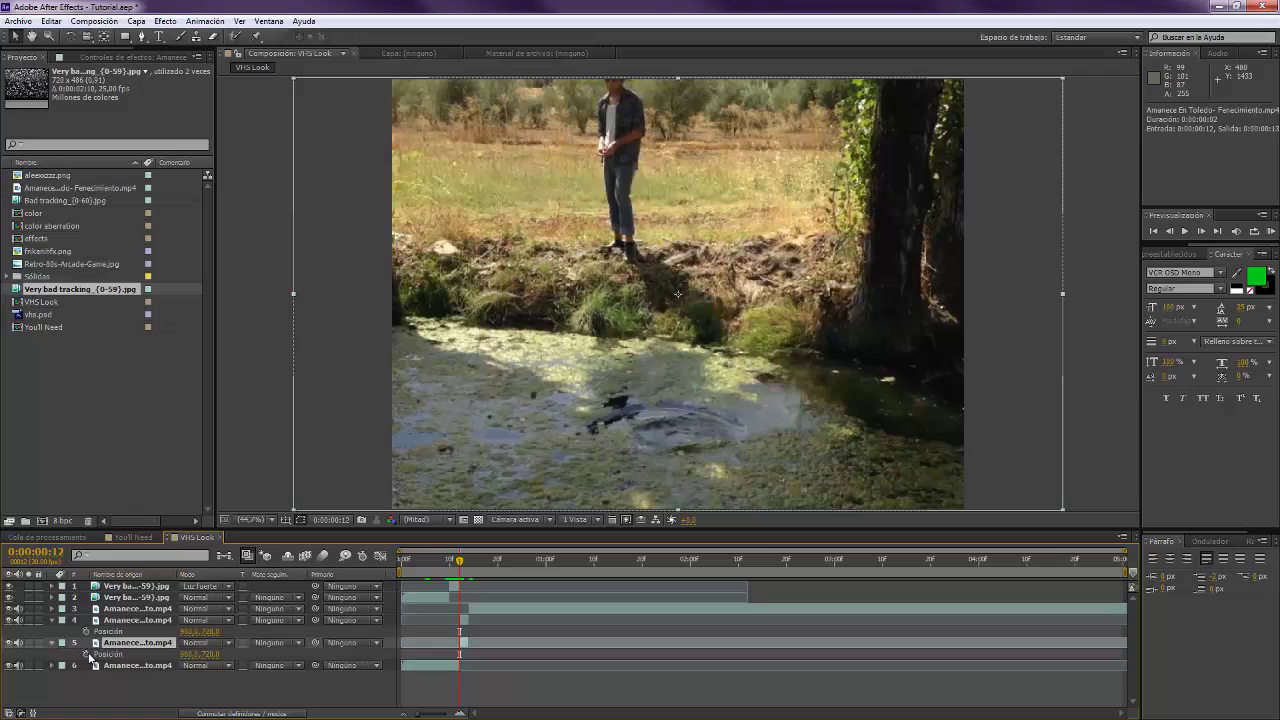
click(86, 654)
click(86, 631)
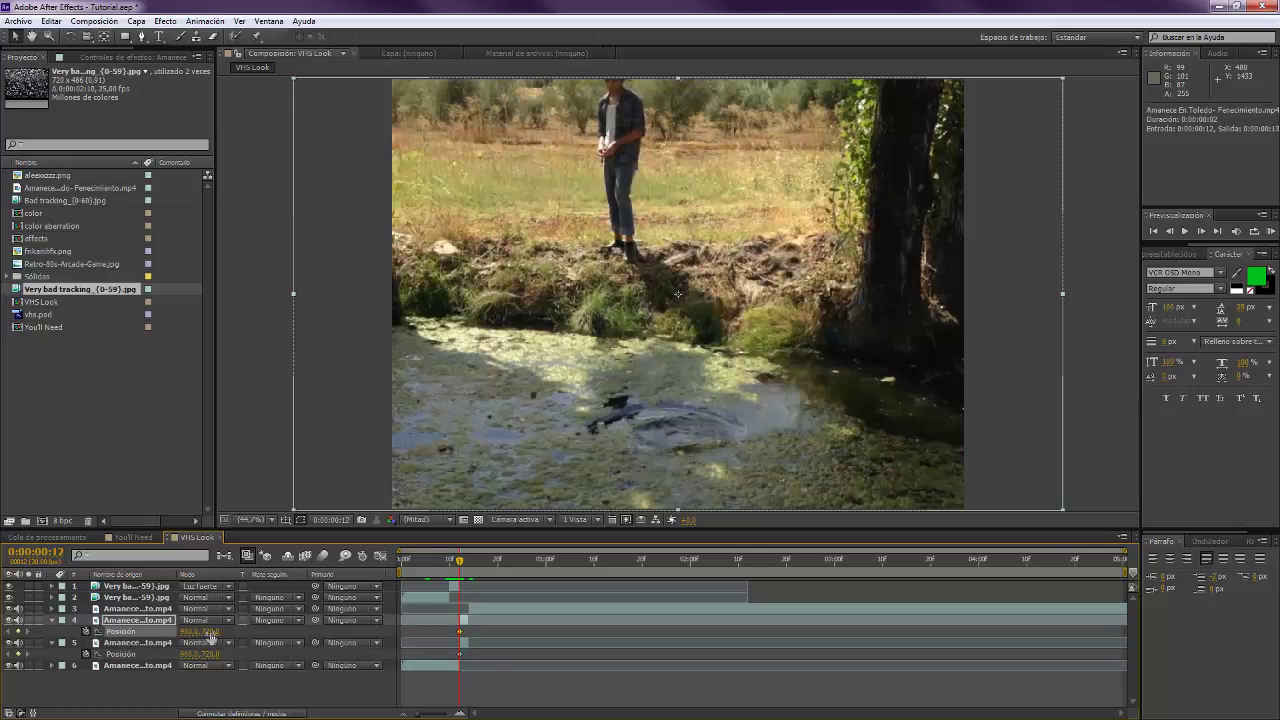
At 0:00:00:12, set the vertical Position of the upper two-frame copy to 402 and of the lower copy to 1882.
drag(210, 638, 50, 638)
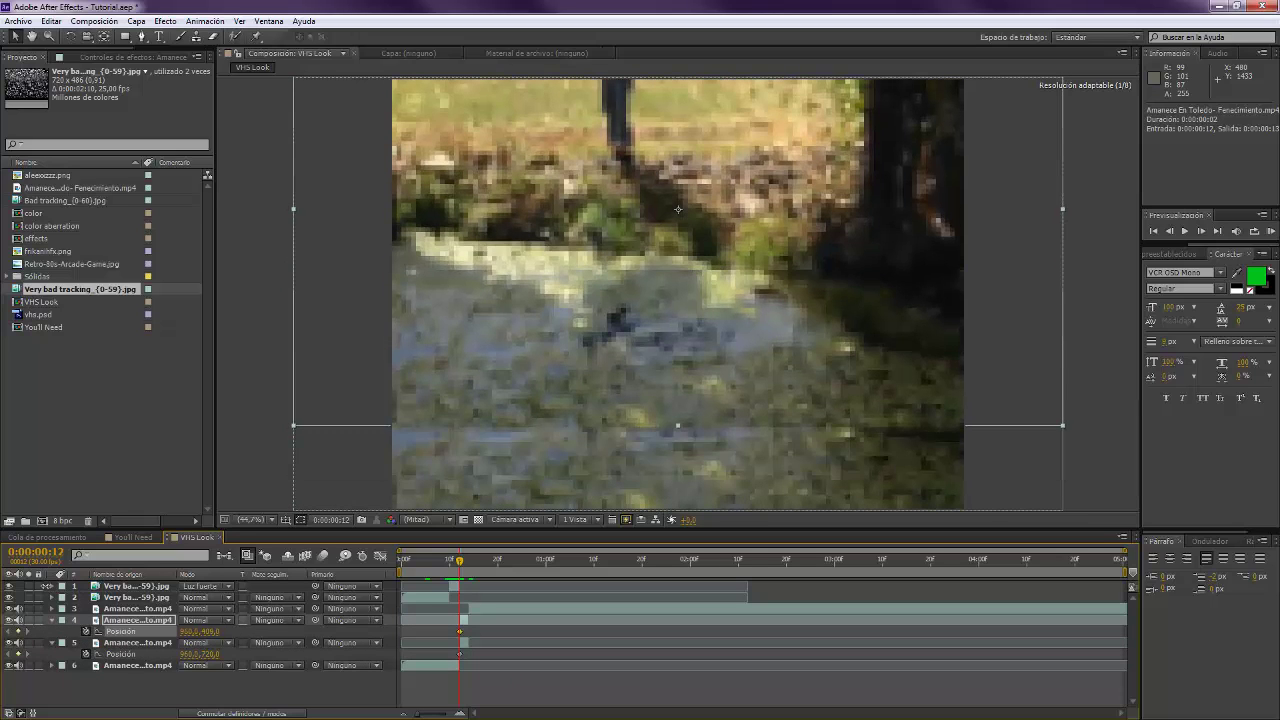
drag(46, 586, 40, 586)
drag(209, 655, 935, 706)
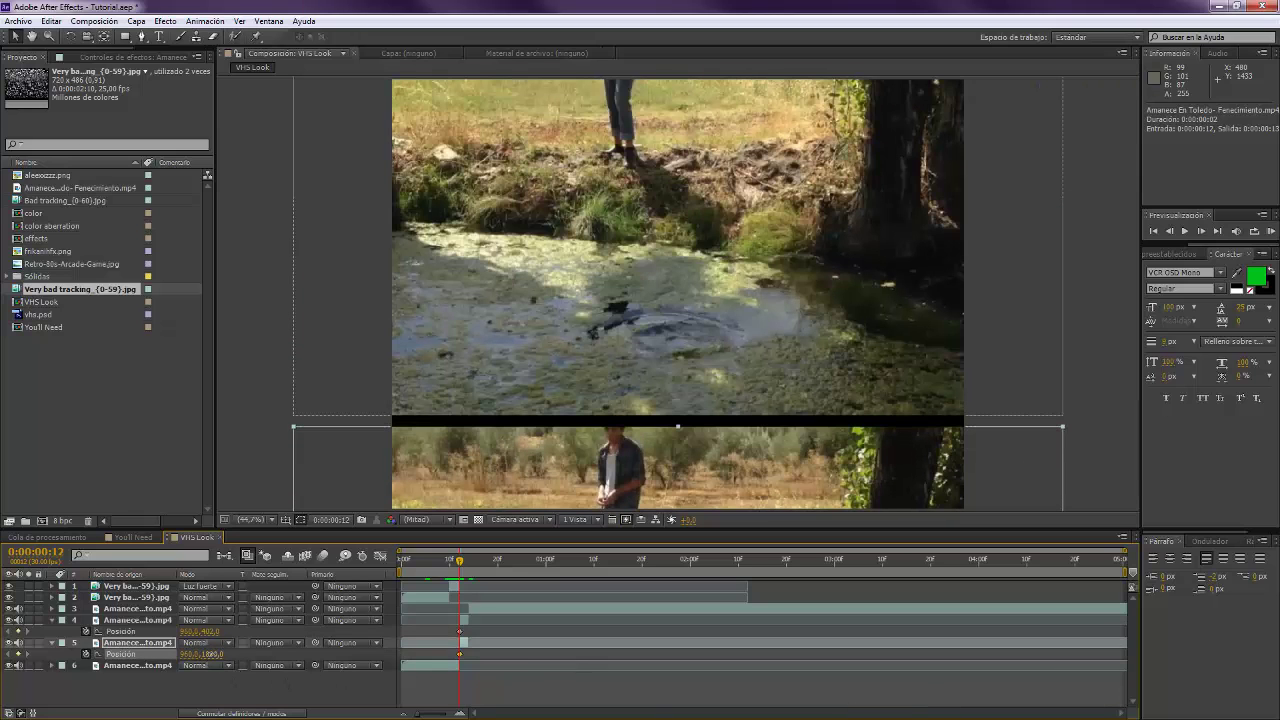
drag(210, 654, 202, 654)
click(283, 700)
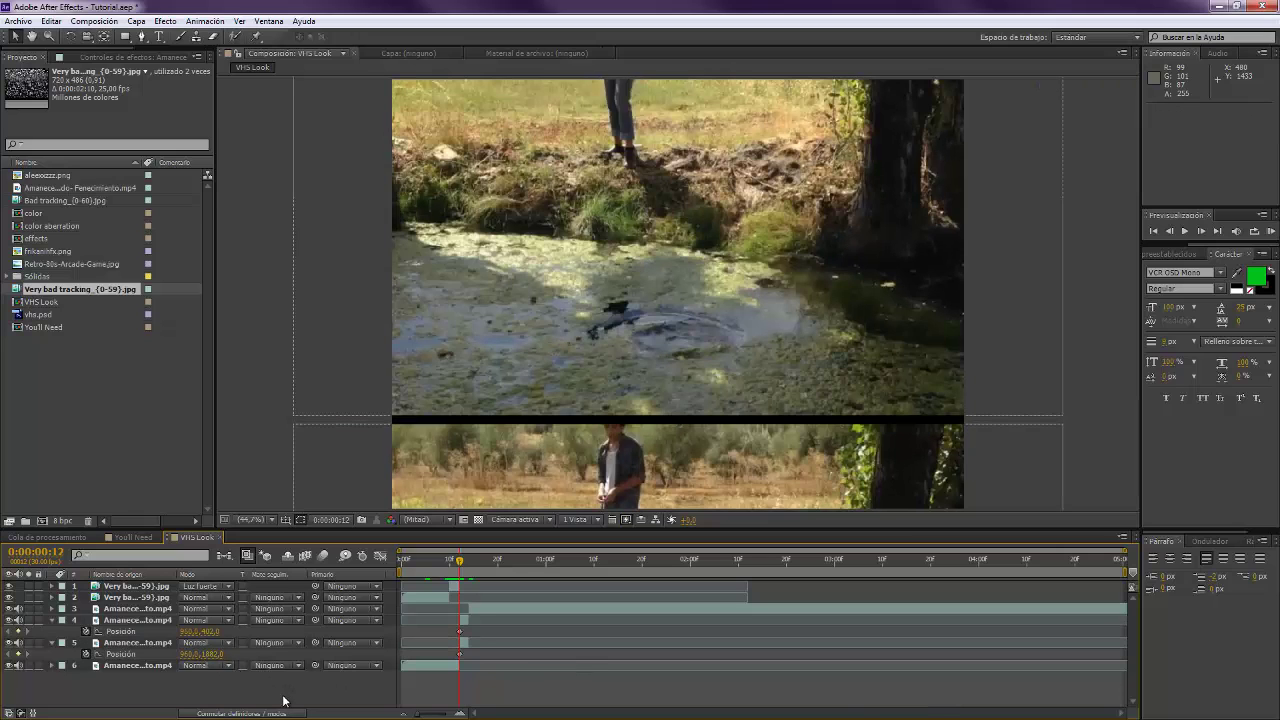
At 0:00:00:13, set the vertical Position of the upper two-frame copy to -30 and of the lower copy to 1456.
key(Page_Down)
click(210, 632)
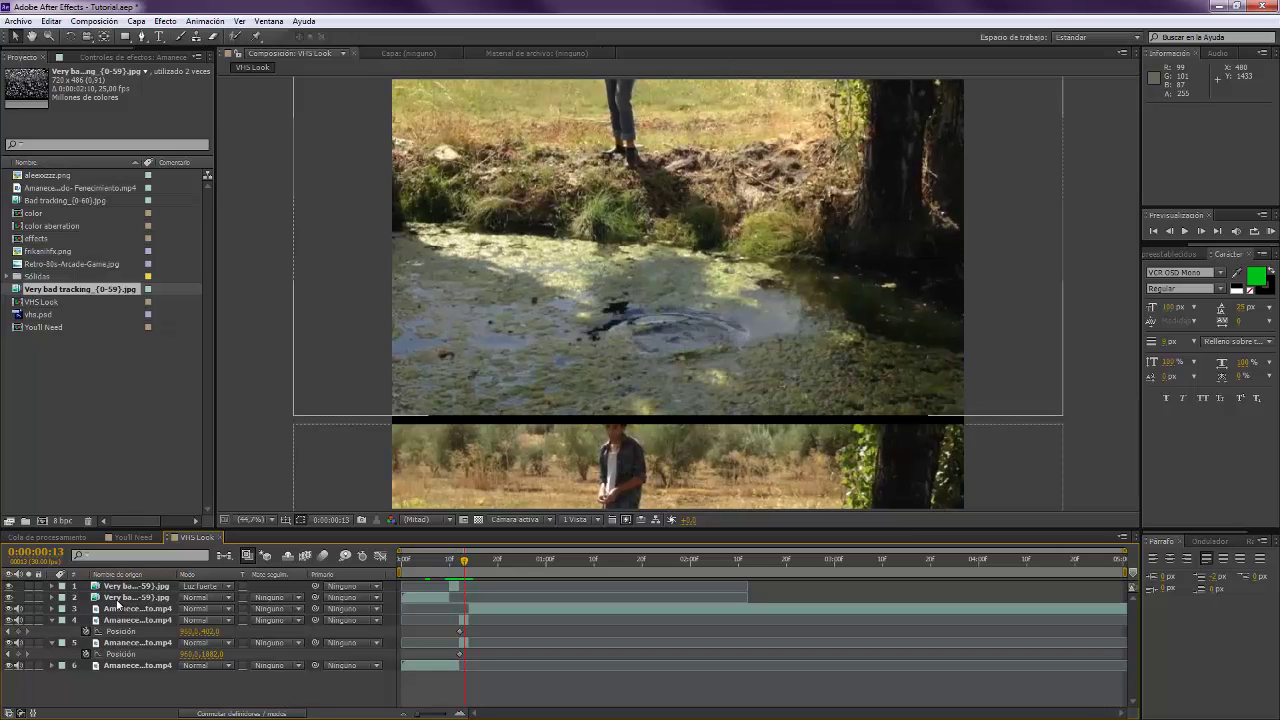
drag(212, 632, 171, 654)
Review the tracking noise and the vertical roll frame by frame from 0:00:00:08 to 0:00:00:14.
key(Page_Up)
key(Page_Down)
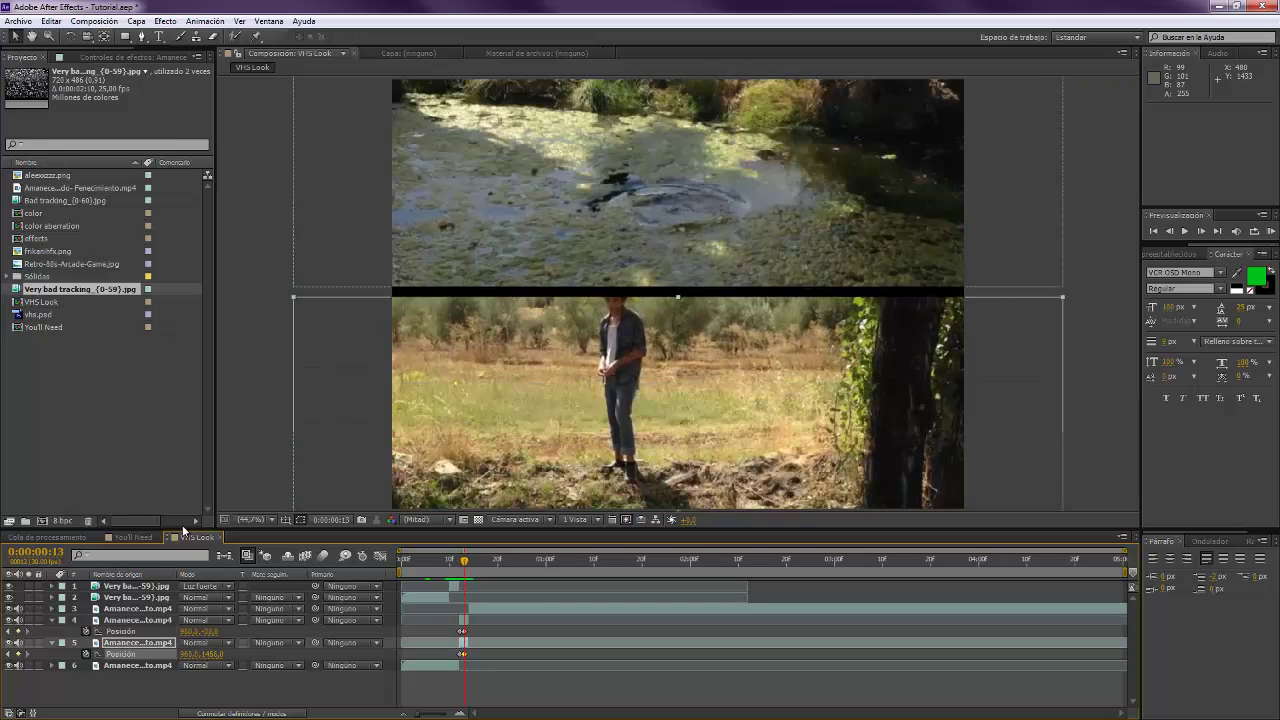
key(Page_Down)
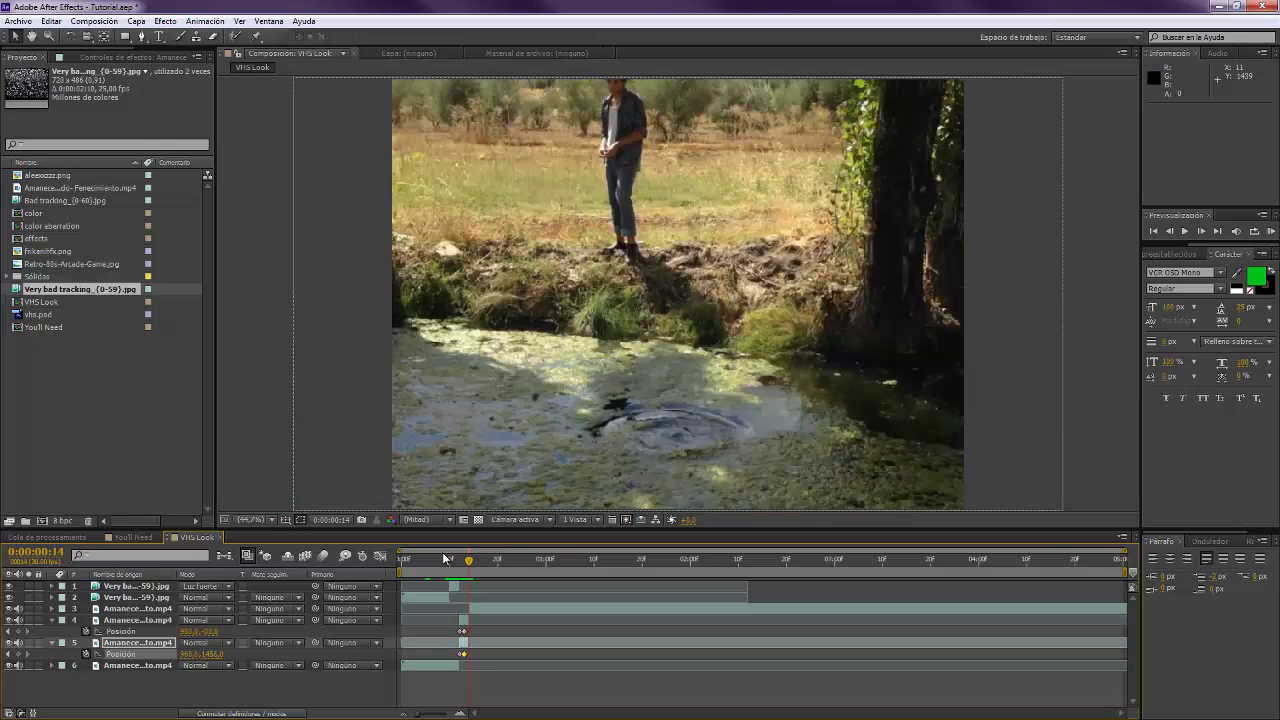
click(441, 559)
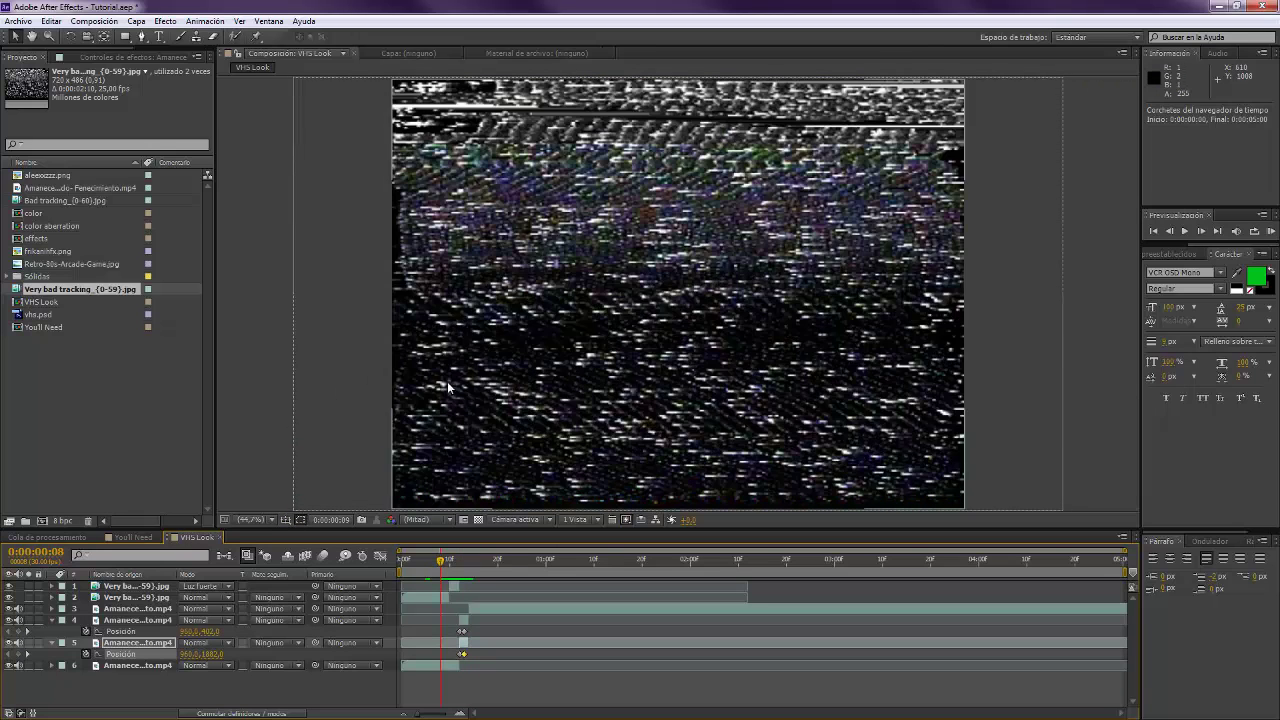
key(Page_Down)
key(Page_Down)
key(Page_Down)
key(Page_Down)
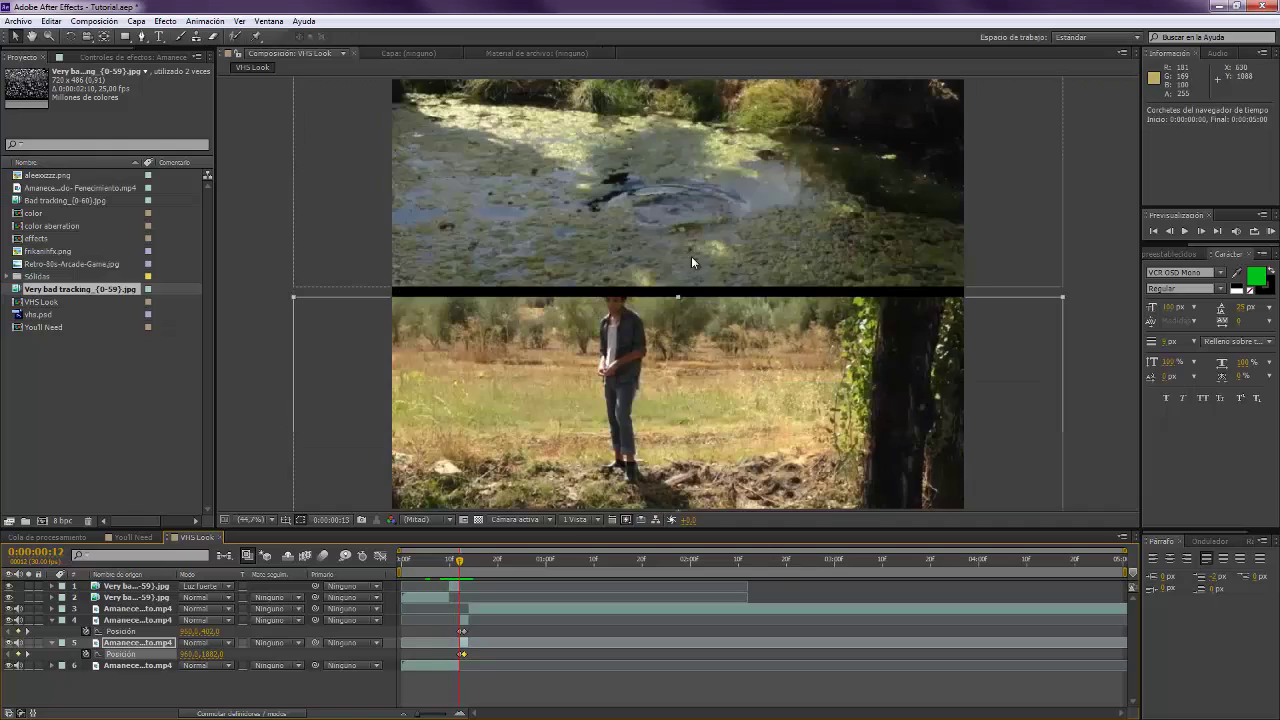
key(Page_Down)
key(Page_Down)
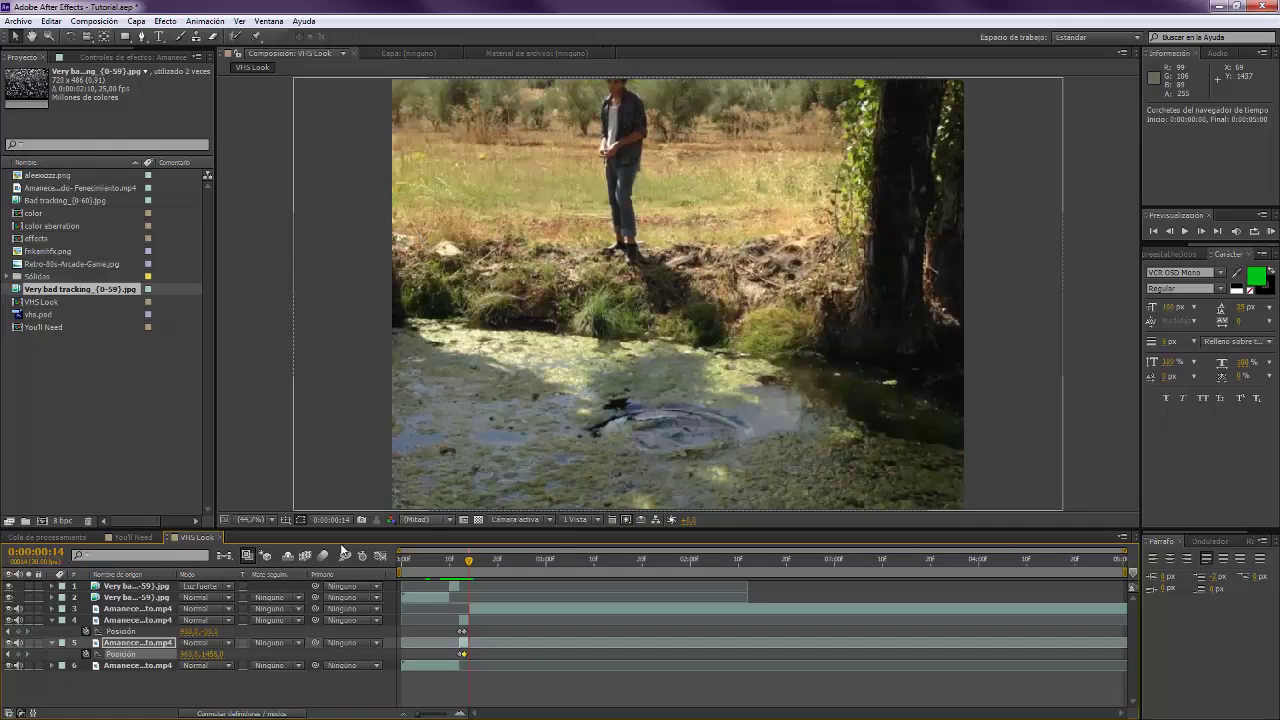
Create an adjustment layer over the whole composition and apply the Wire/Rig Remover effect to it.
click(139, 22)
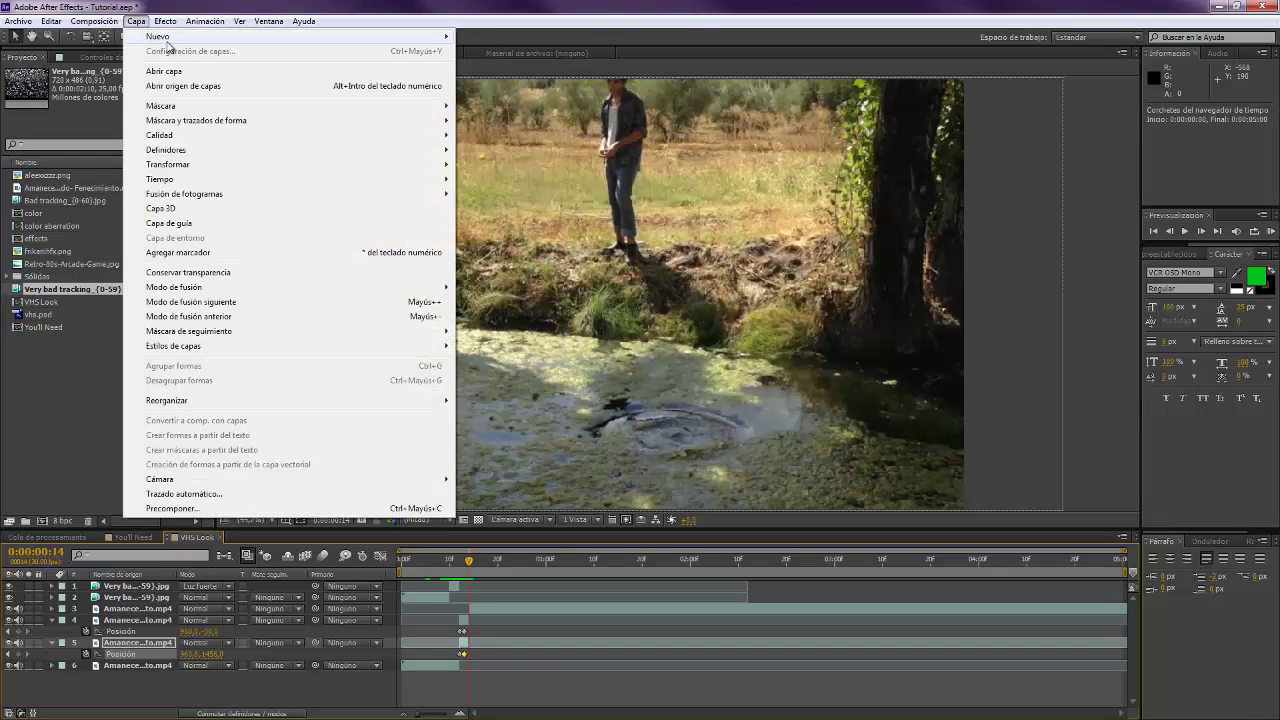
mouse_move(246, 44)
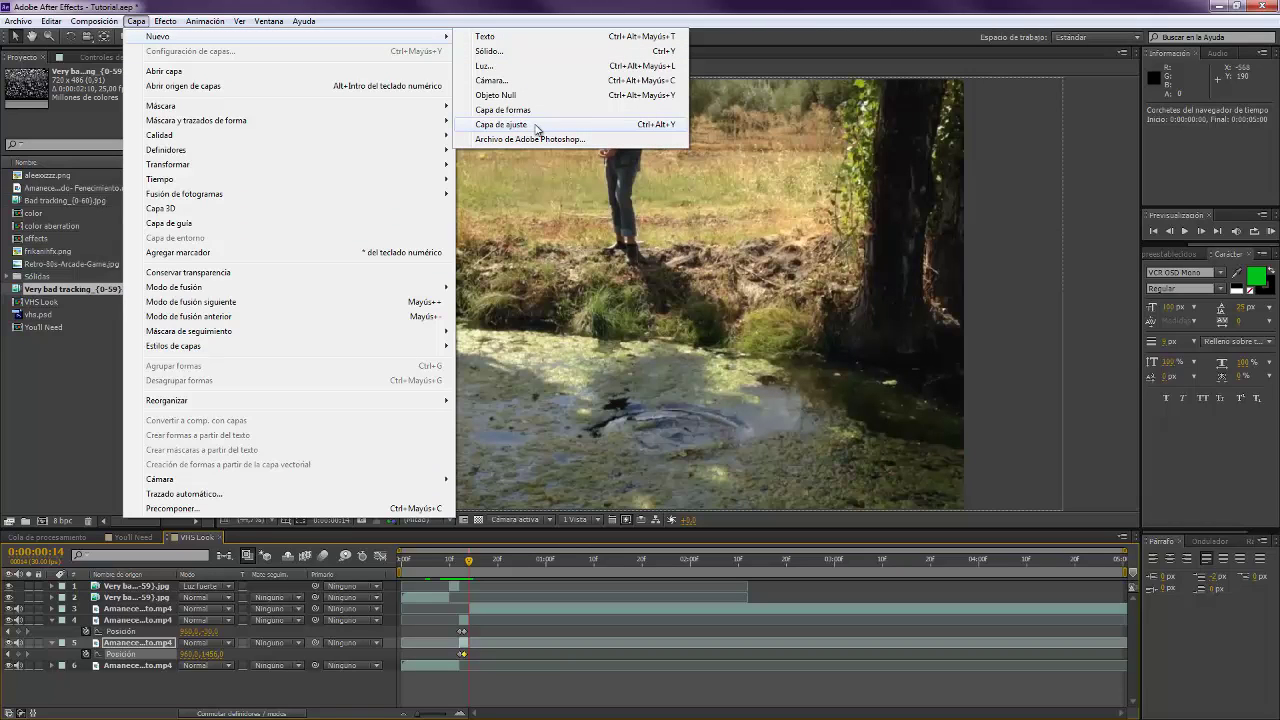
click(537, 128)
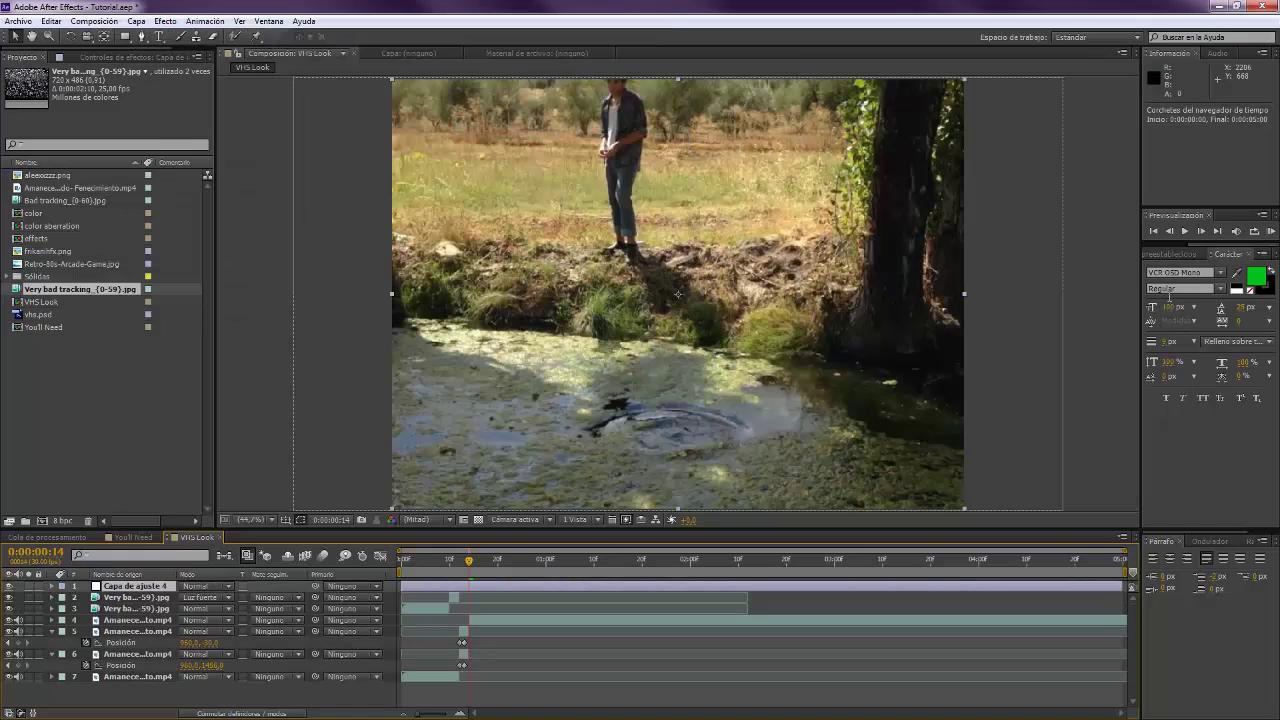
click(1176, 253)
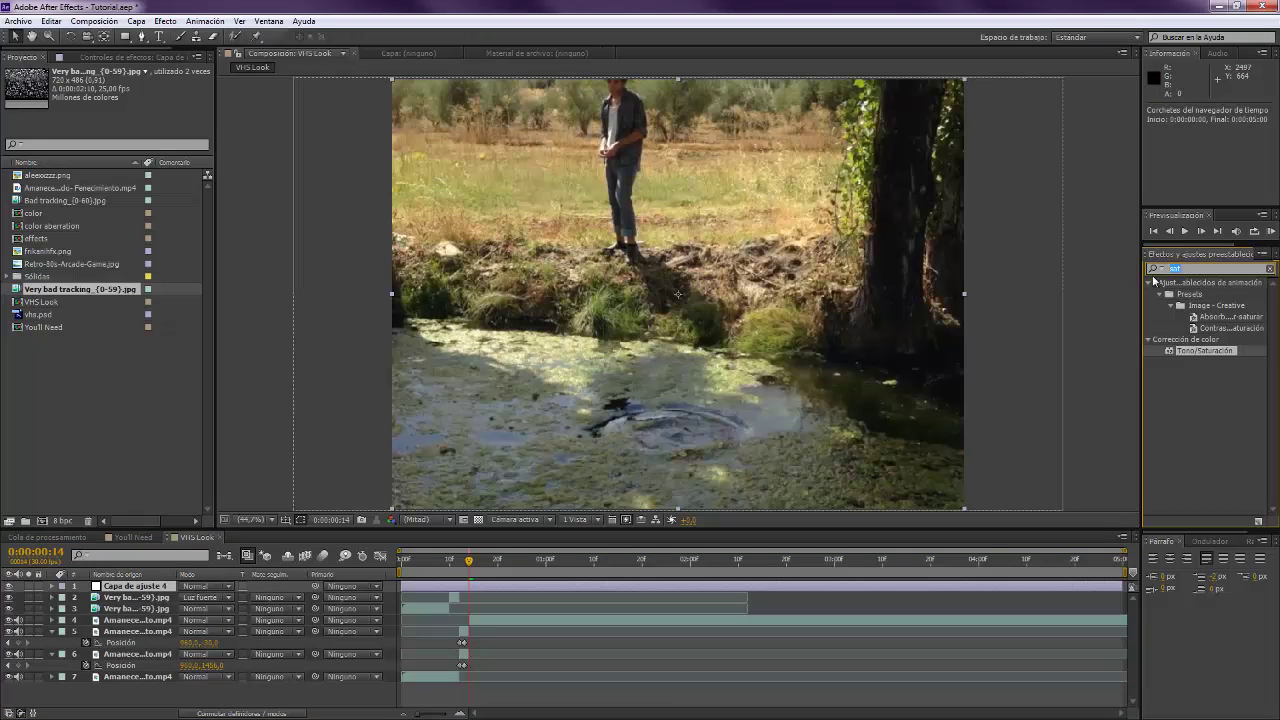
text(wire)
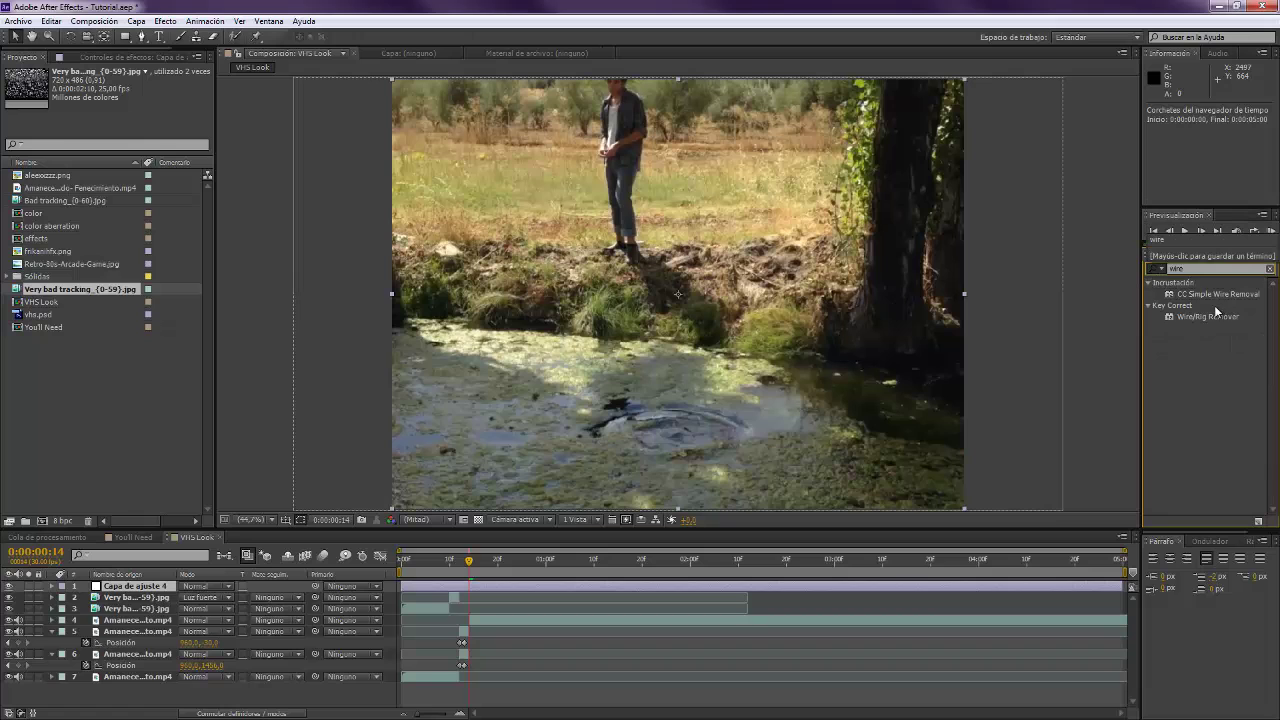
drag(1205, 318, 796, 300)
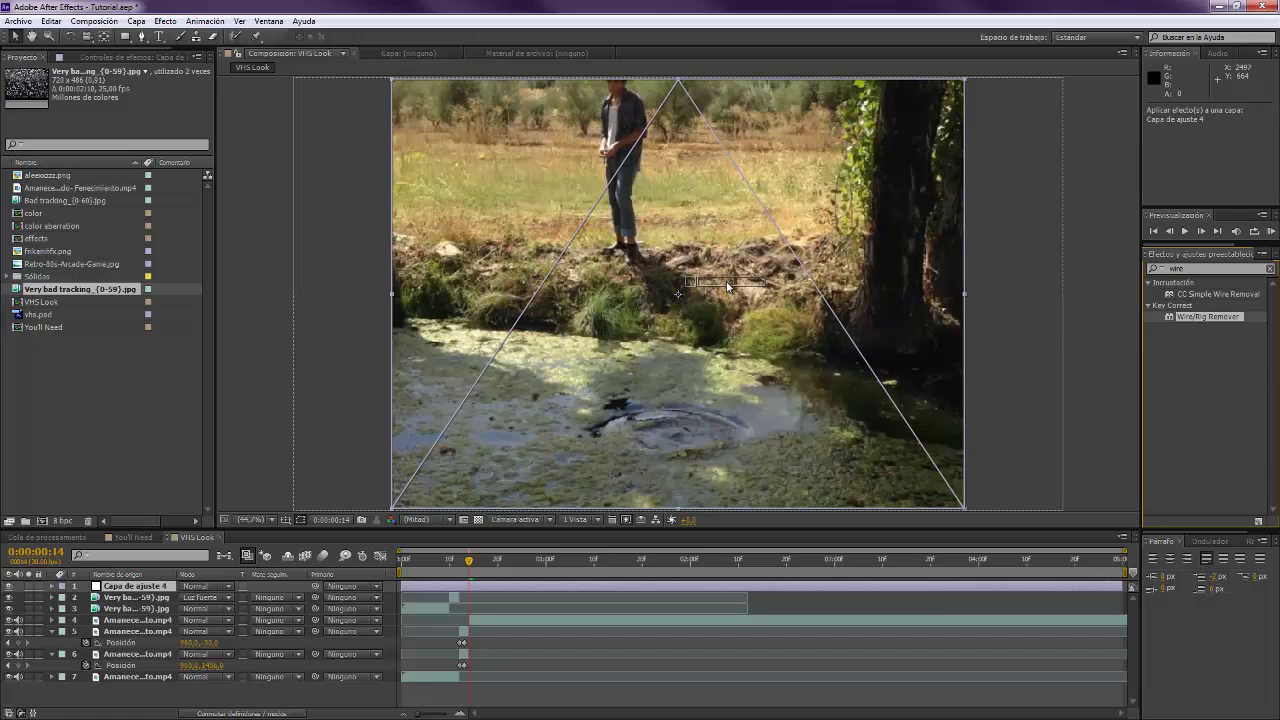
drag(728, 287, 727, 286)
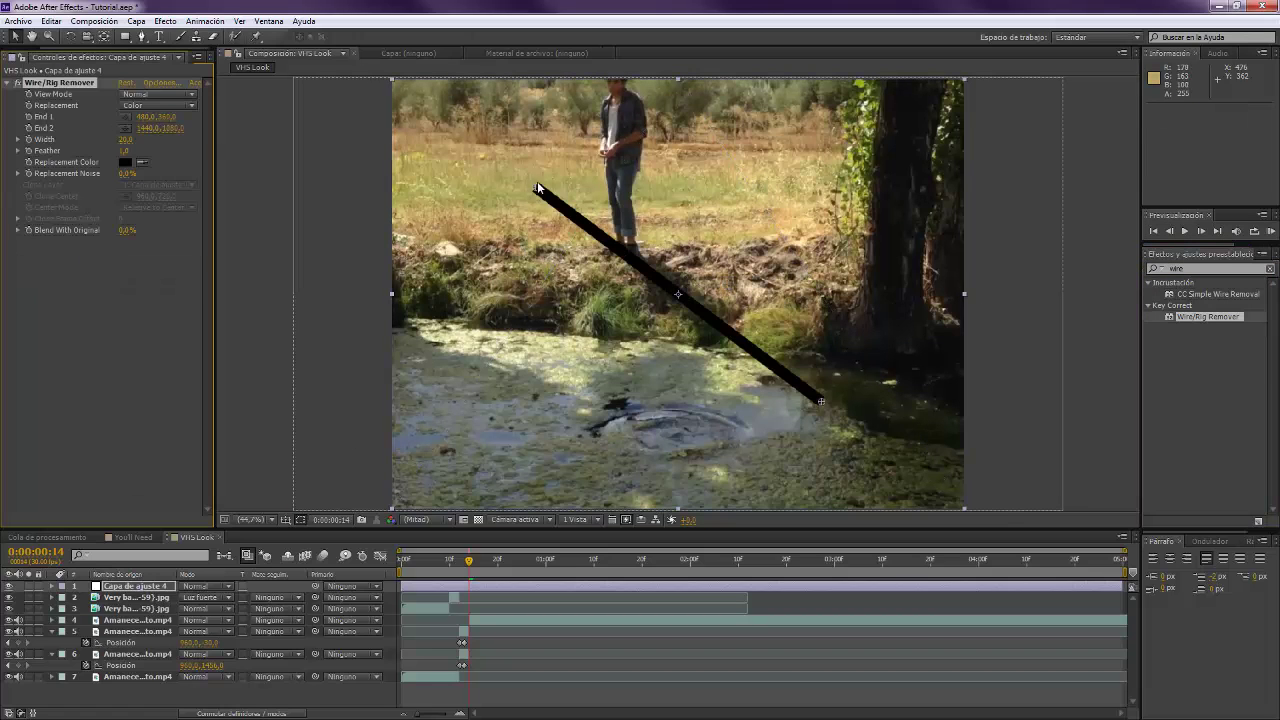
Stretch the wire across the full frame, with End 1 at about -83.5, 769.2 and End 2 at about 2014.7, 775.8.
drag(537, 188, 367, 307)
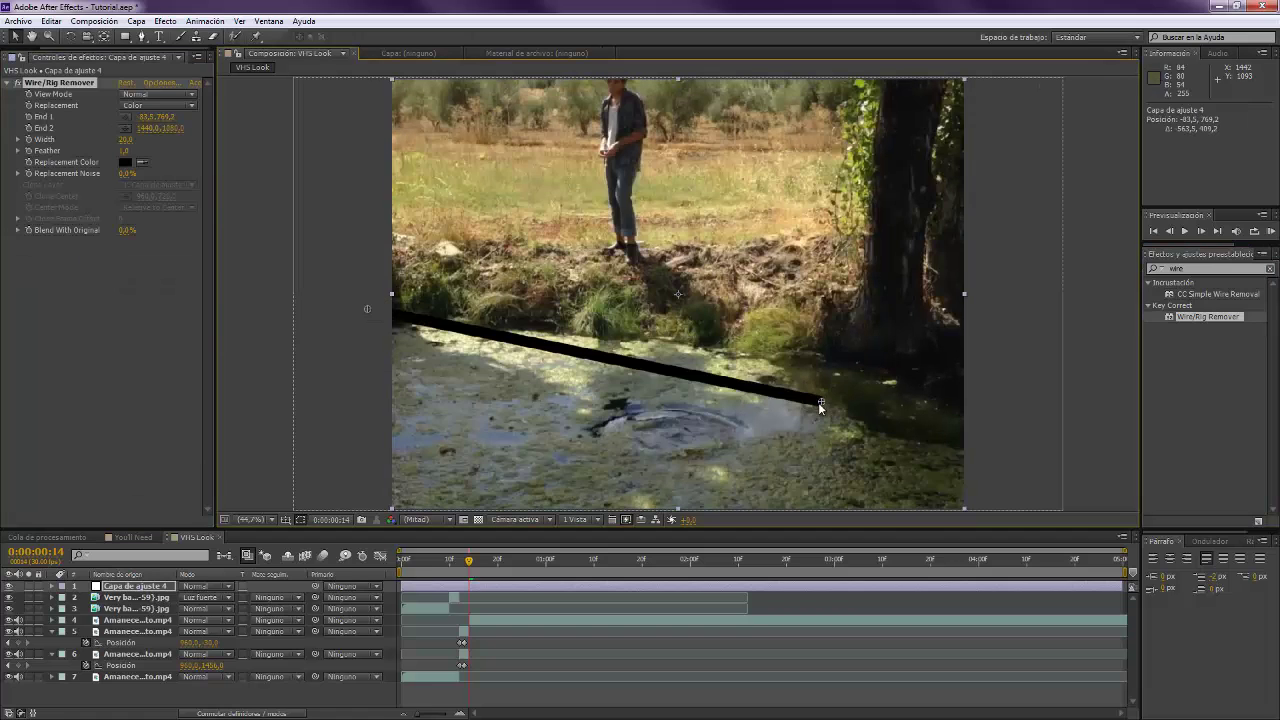
drag(818, 402, 990, 310)
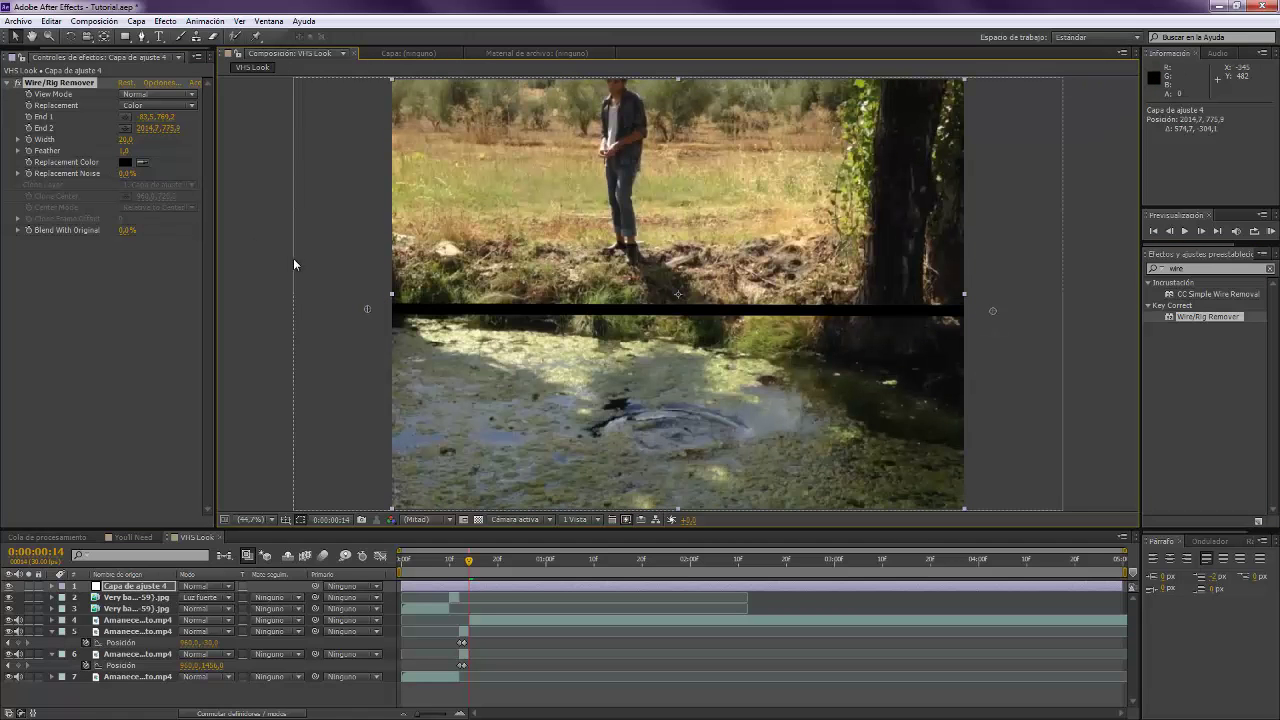
Set the wire's Replacement to Stitch, widen it into a thick band and raise its Feather to 24.
click(166, 104)
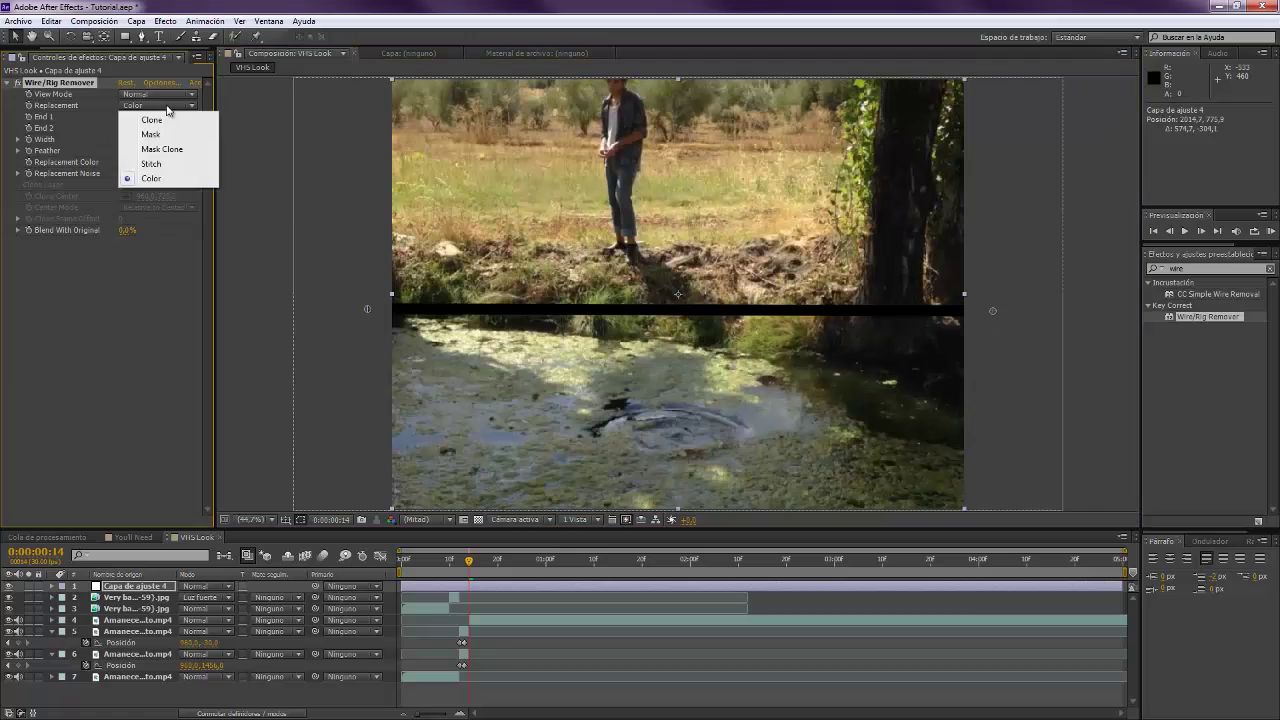
click(155, 165)
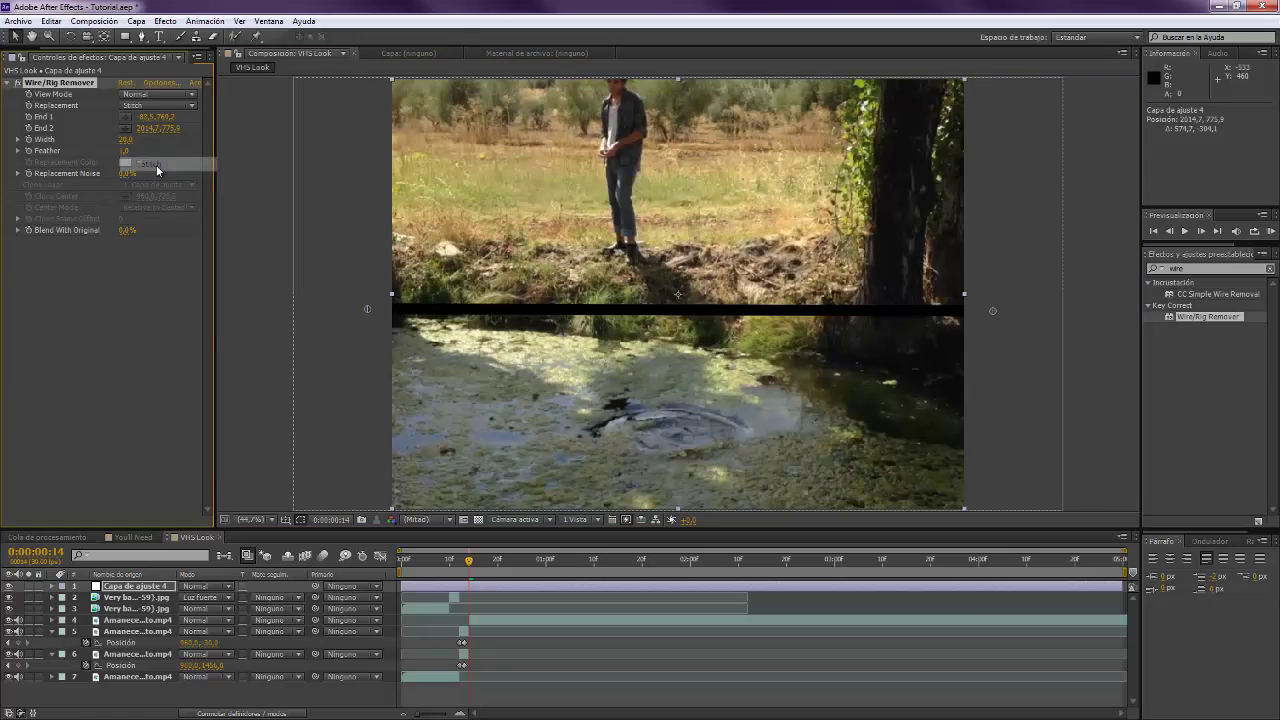
drag(212, 140, 437, 160)
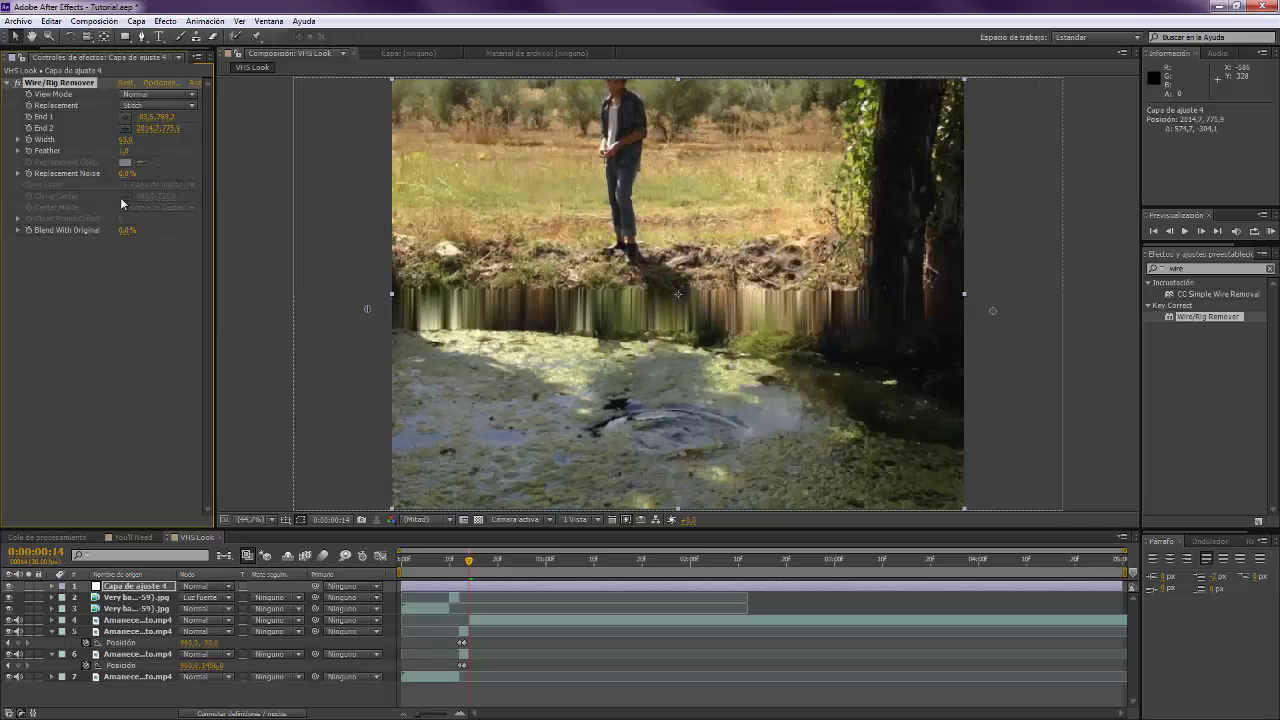
drag(128, 150, 140, 157)
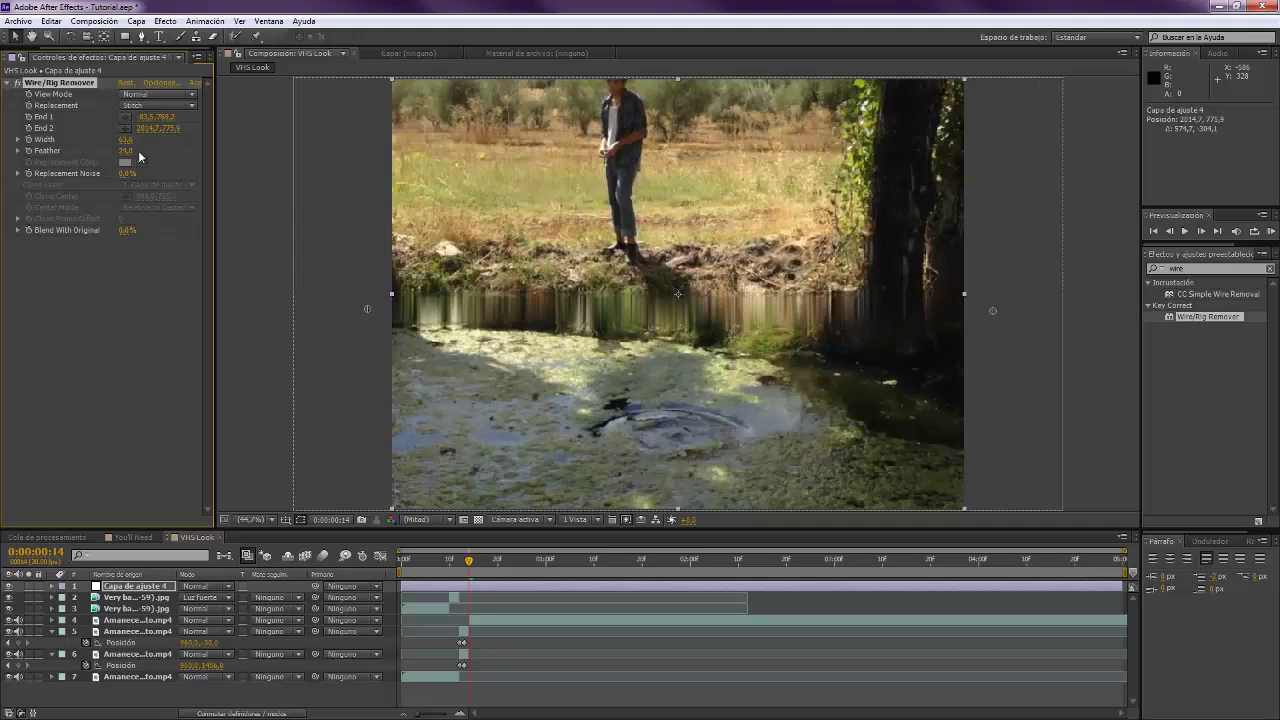
Raise the band above the frame with End 1 at -130.4, -76 and End 2's vertical value at -76, and keyframe both ends.
drag(396, 294, 364, 105)
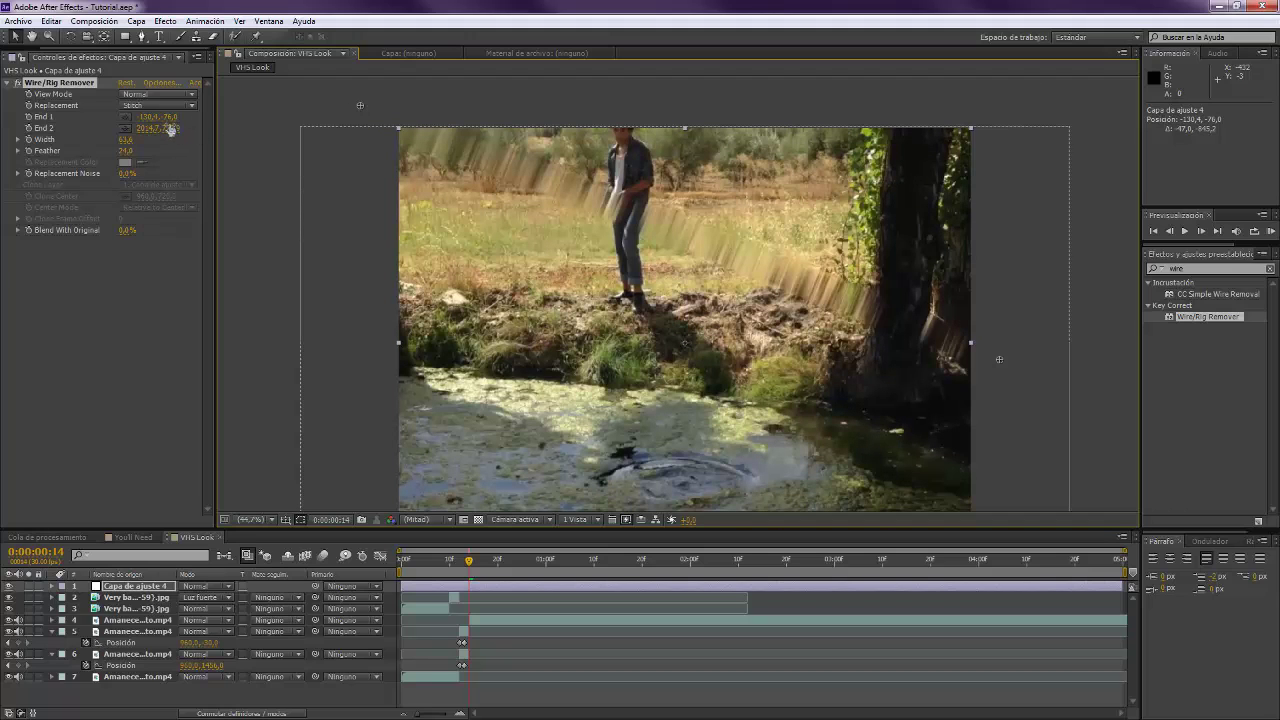
click(175, 128)
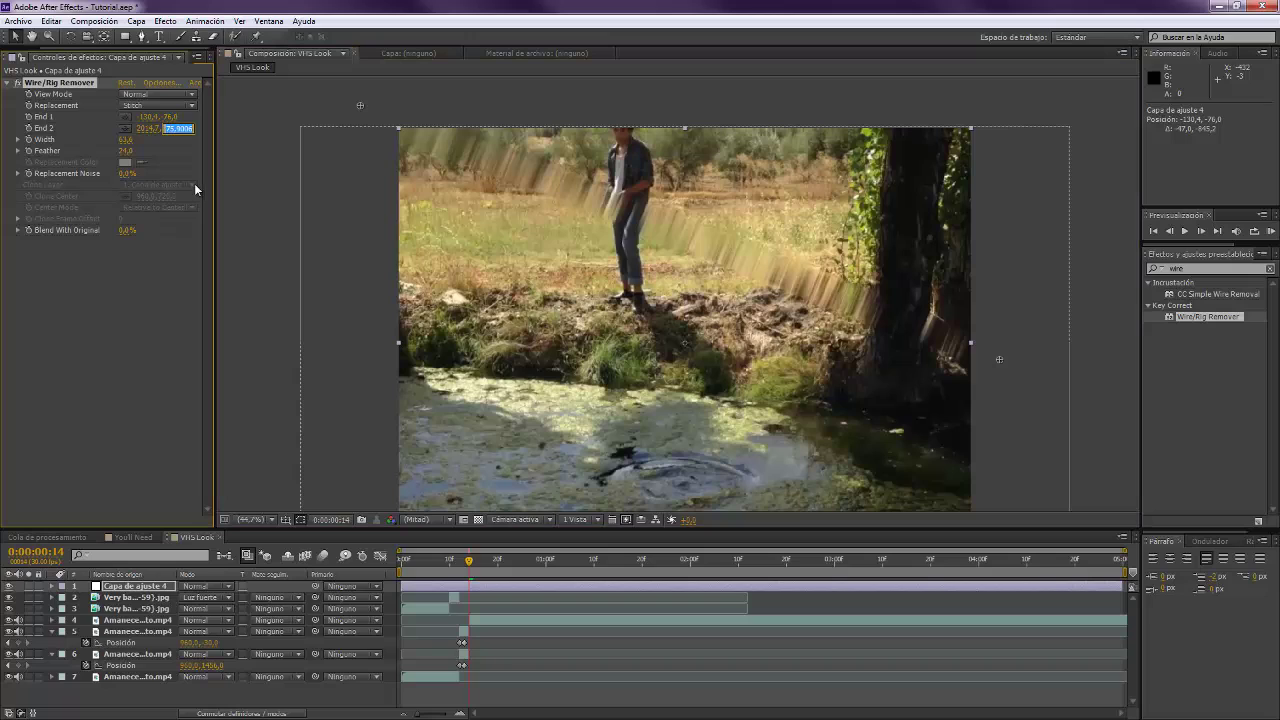
key(BackSpace)
text(76)
key(Return)
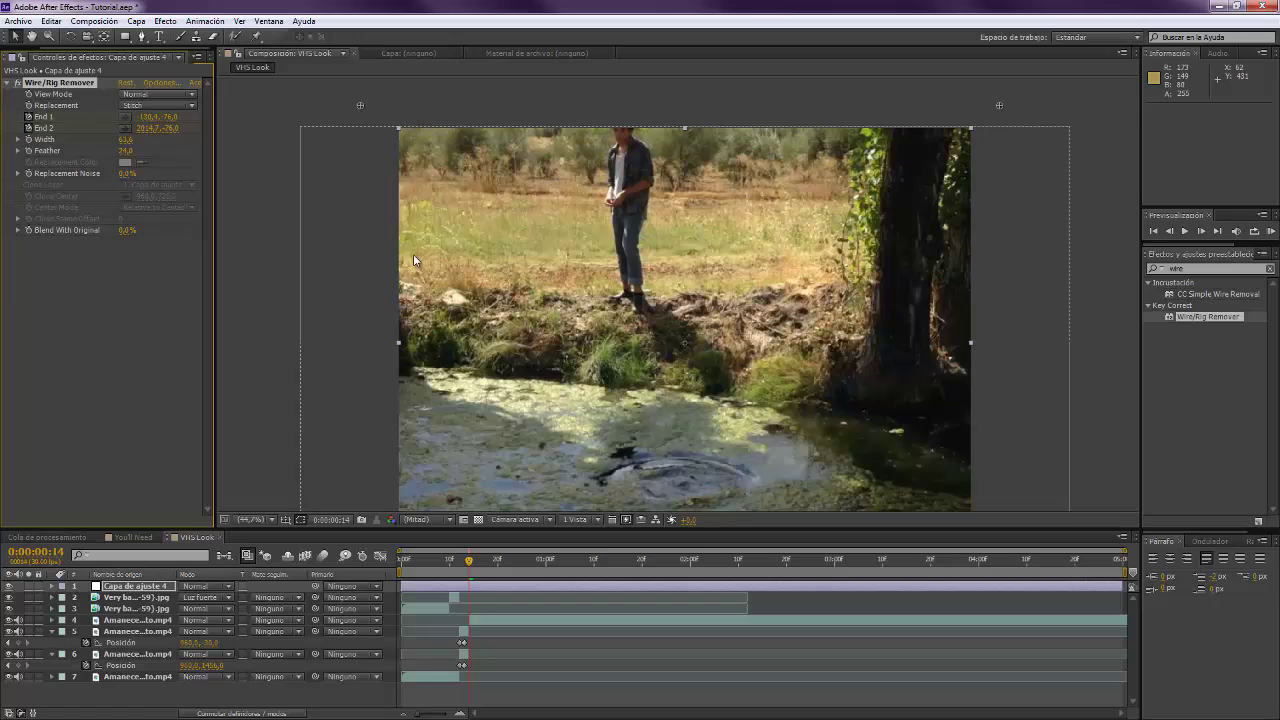
drag(411, 246, 409, 234)
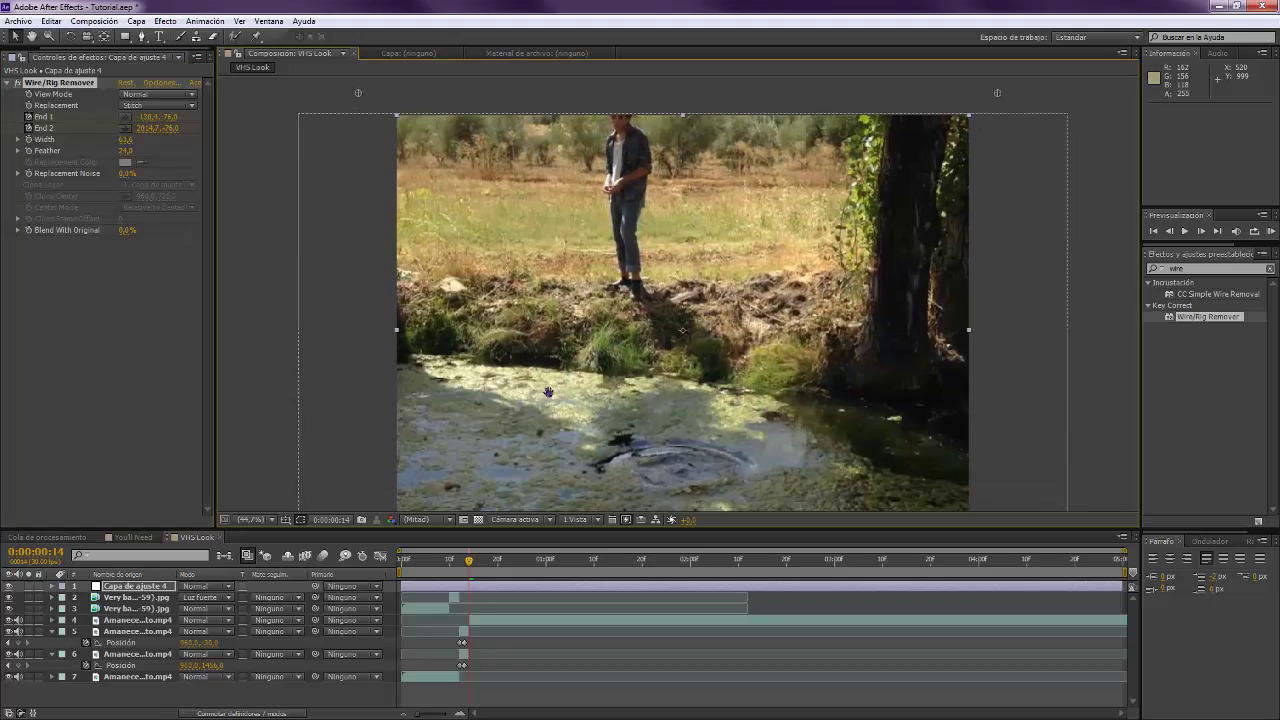
At 0:00:03:17, move the wire's End 1 below the frame to about -182.4, 1556.
drag(555, 457, 553, 437)
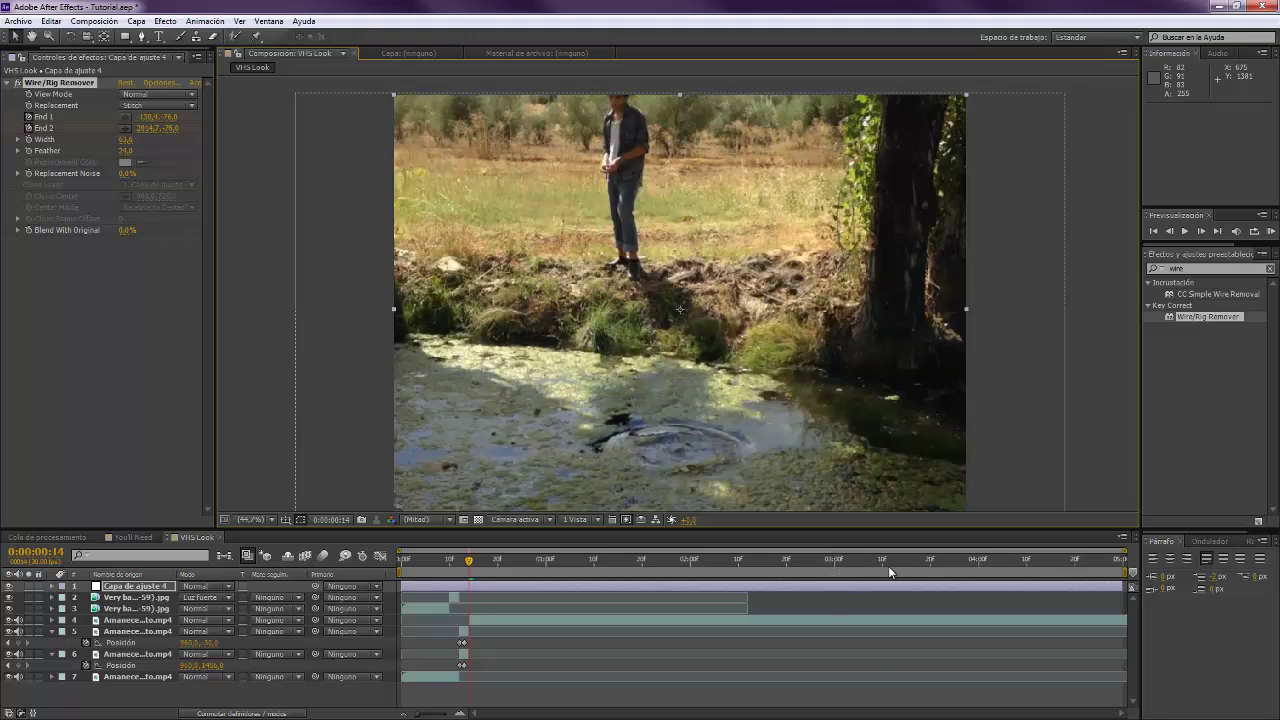
click(914, 560)
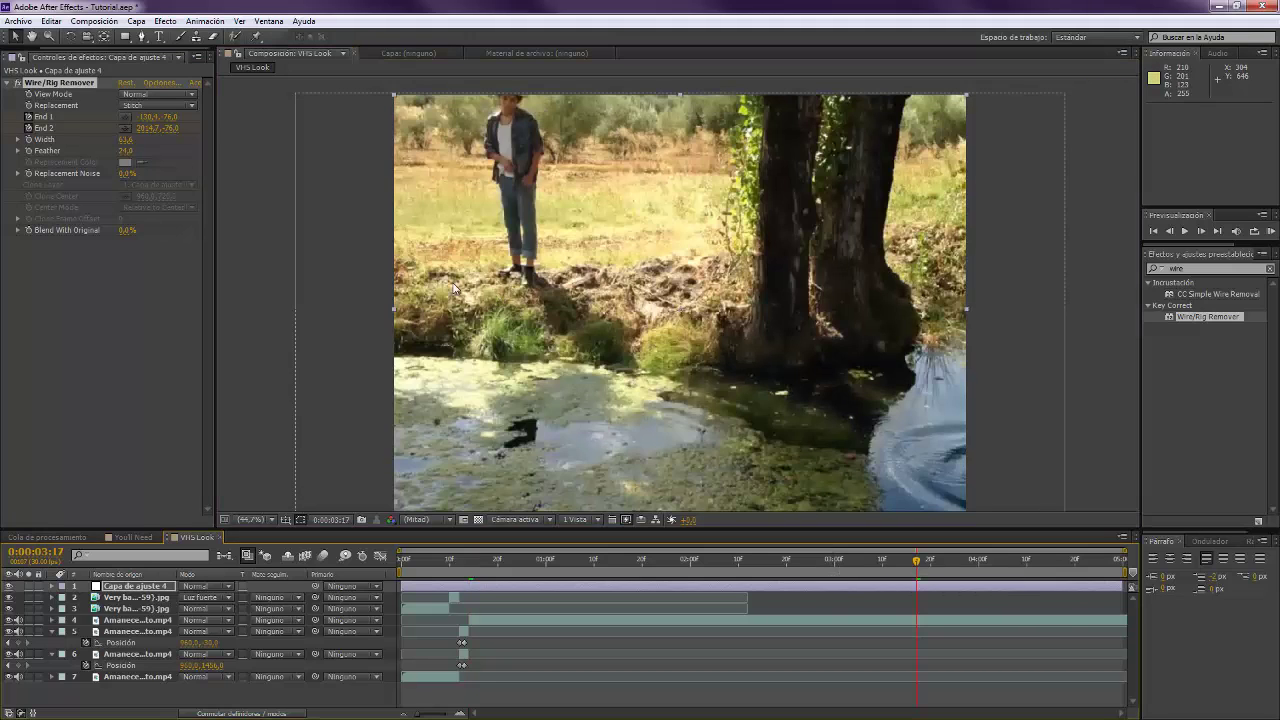
drag(356, 95, 370, 137)
scroll(370, 140, down, 2)
drag(496, 253, 476, 225)
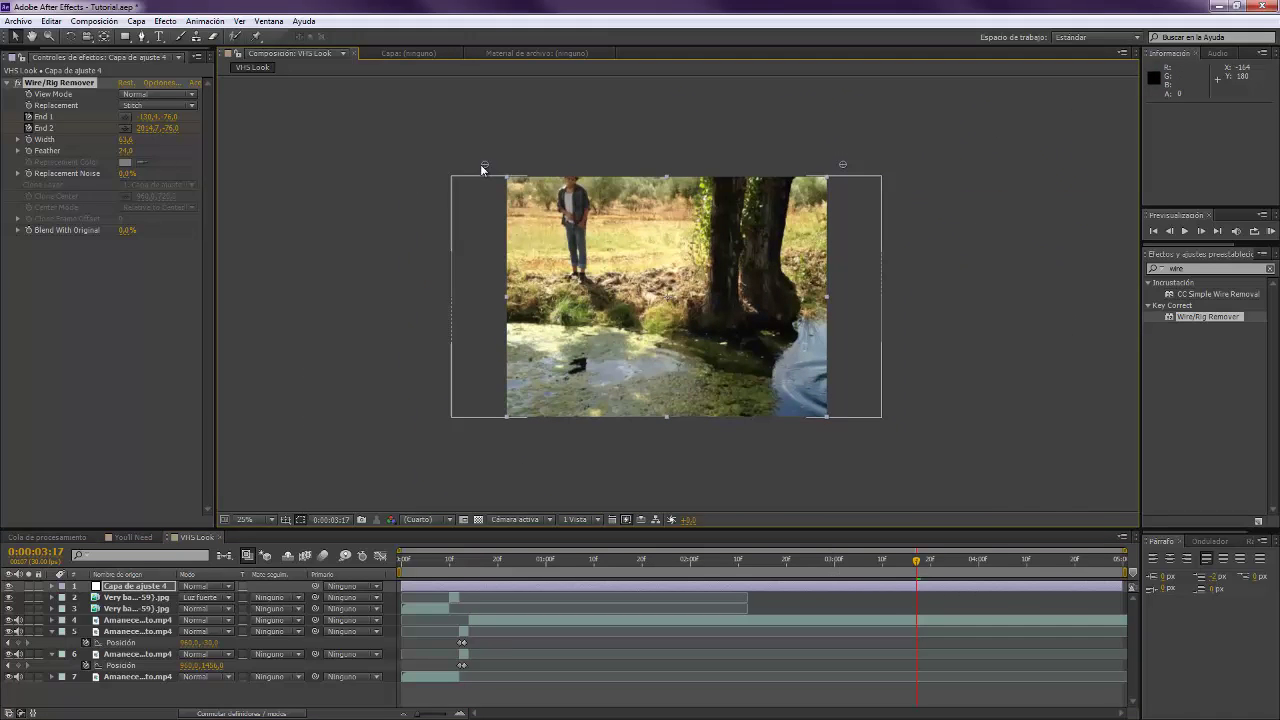
drag(484, 164, 477, 435)
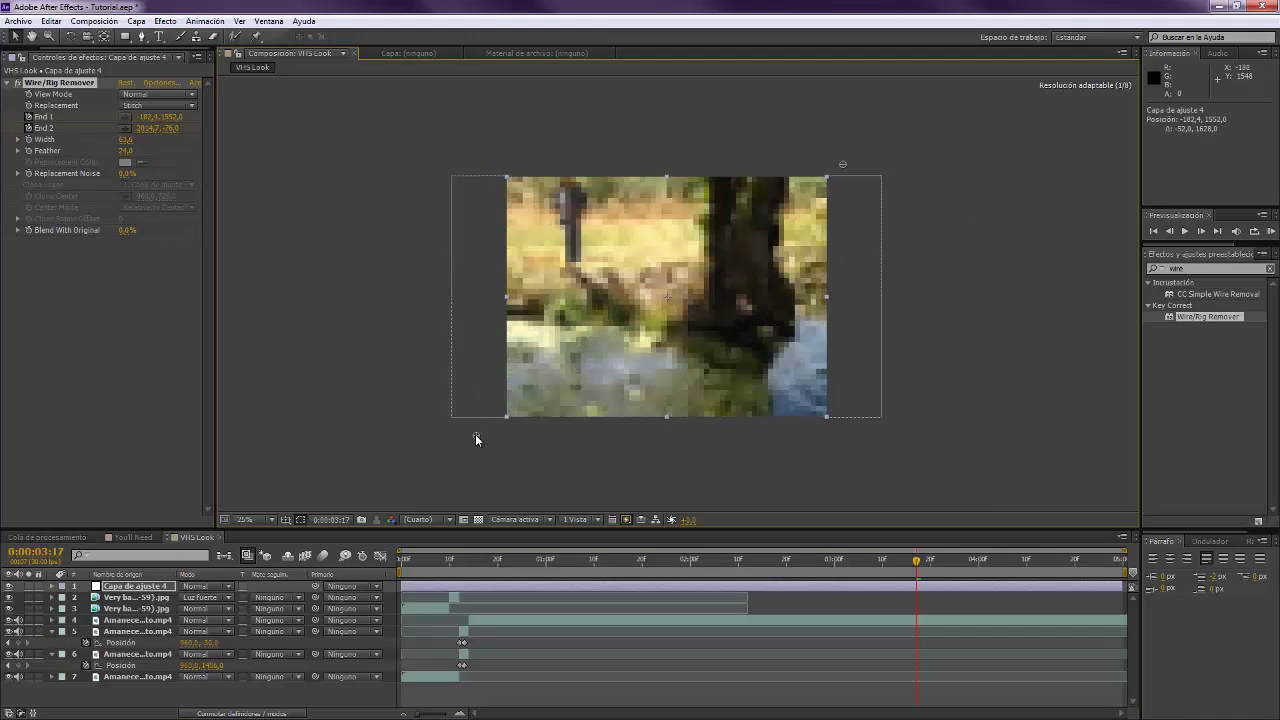
scroll(516, 405, up, 2)
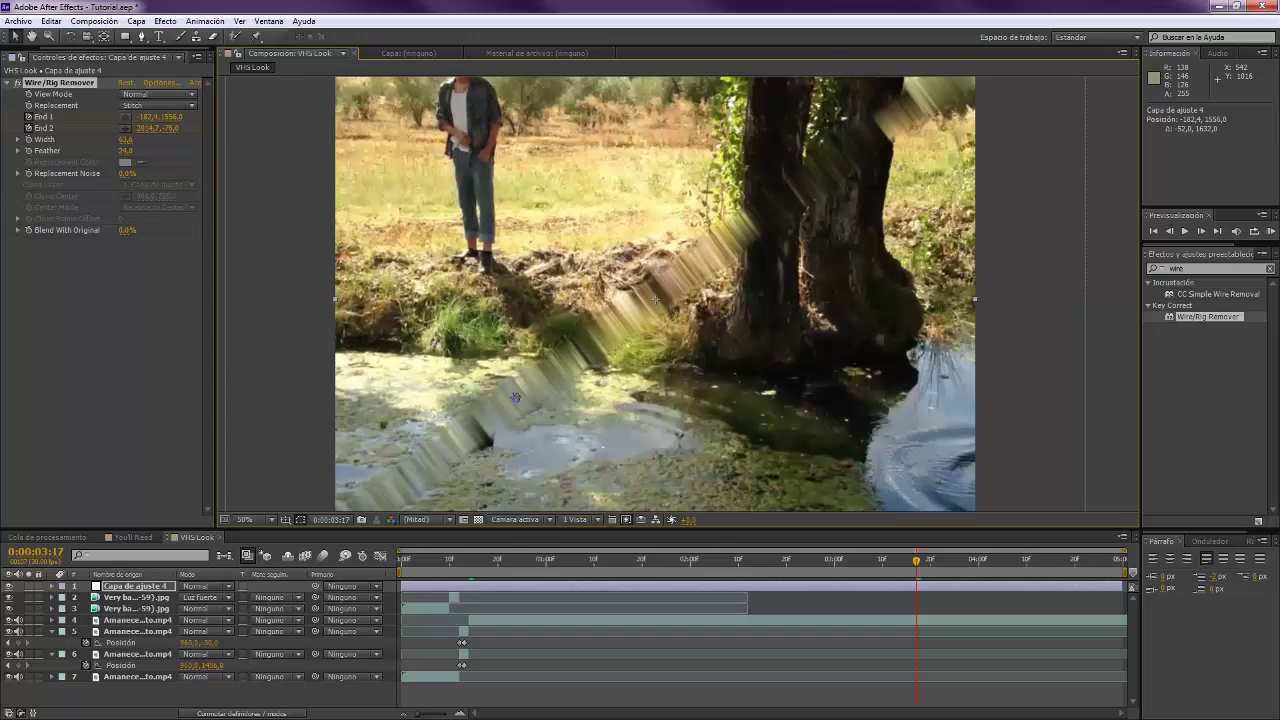
drag(515, 399, 510, 266)
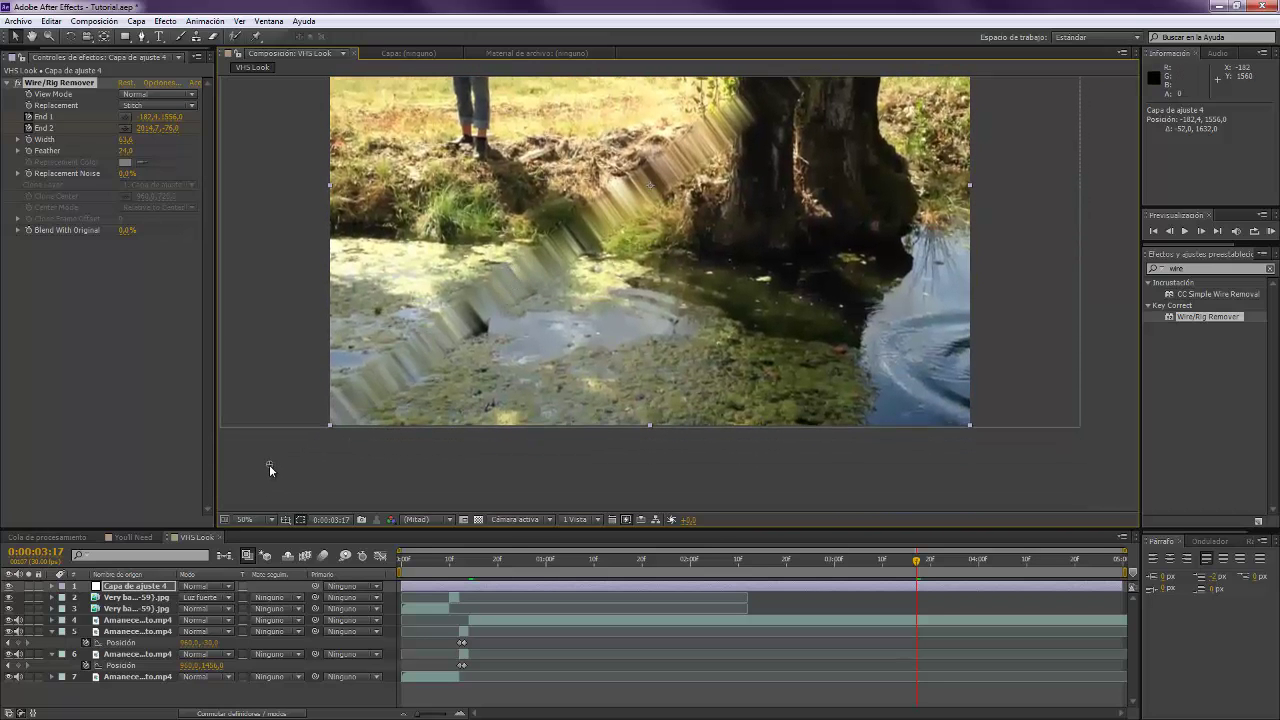
Set End 2's vertical value to 1556 so the band is level, and check its travel at earlier times.
drag(720, 140, 525, 315)
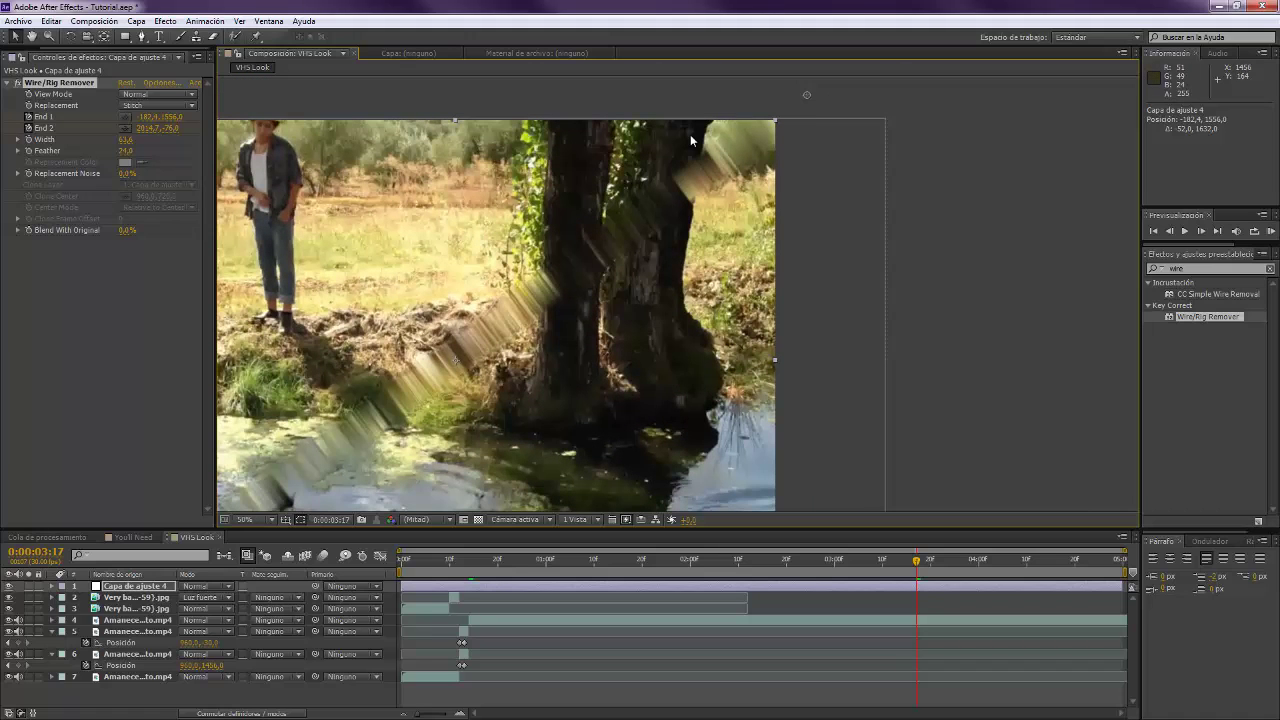
drag(698, 356, 862, 172)
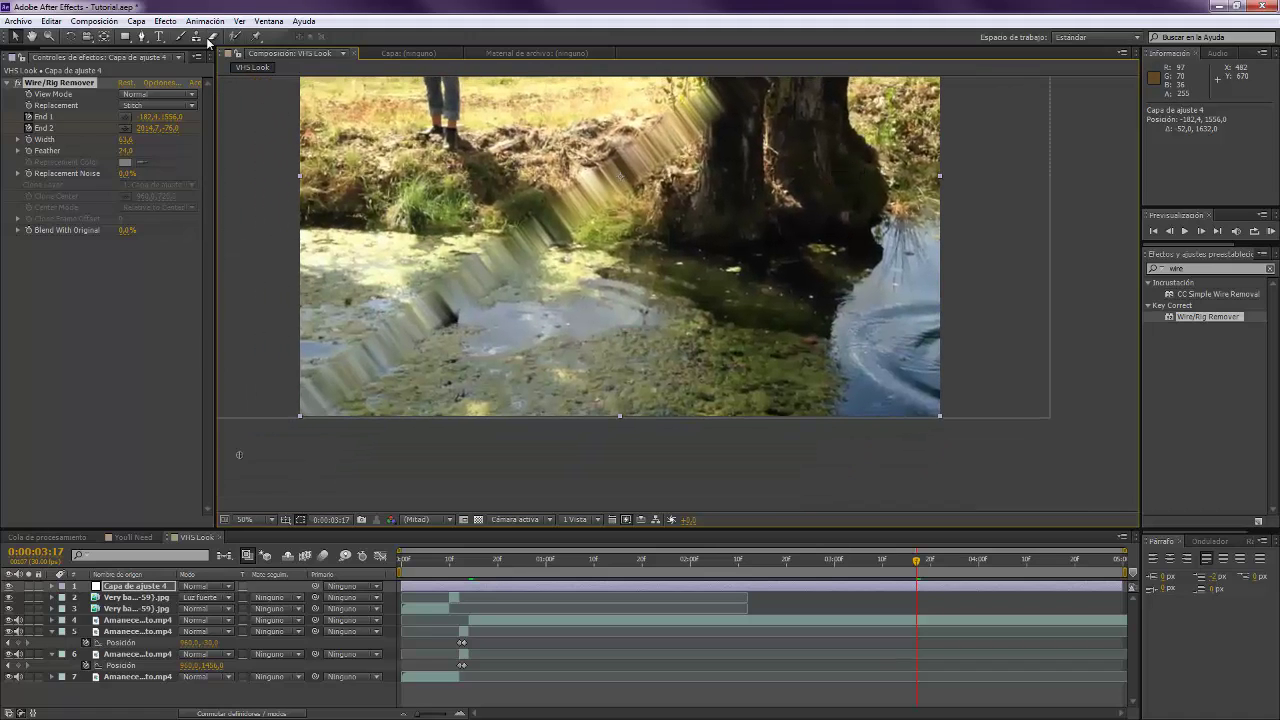
click(173, 128)
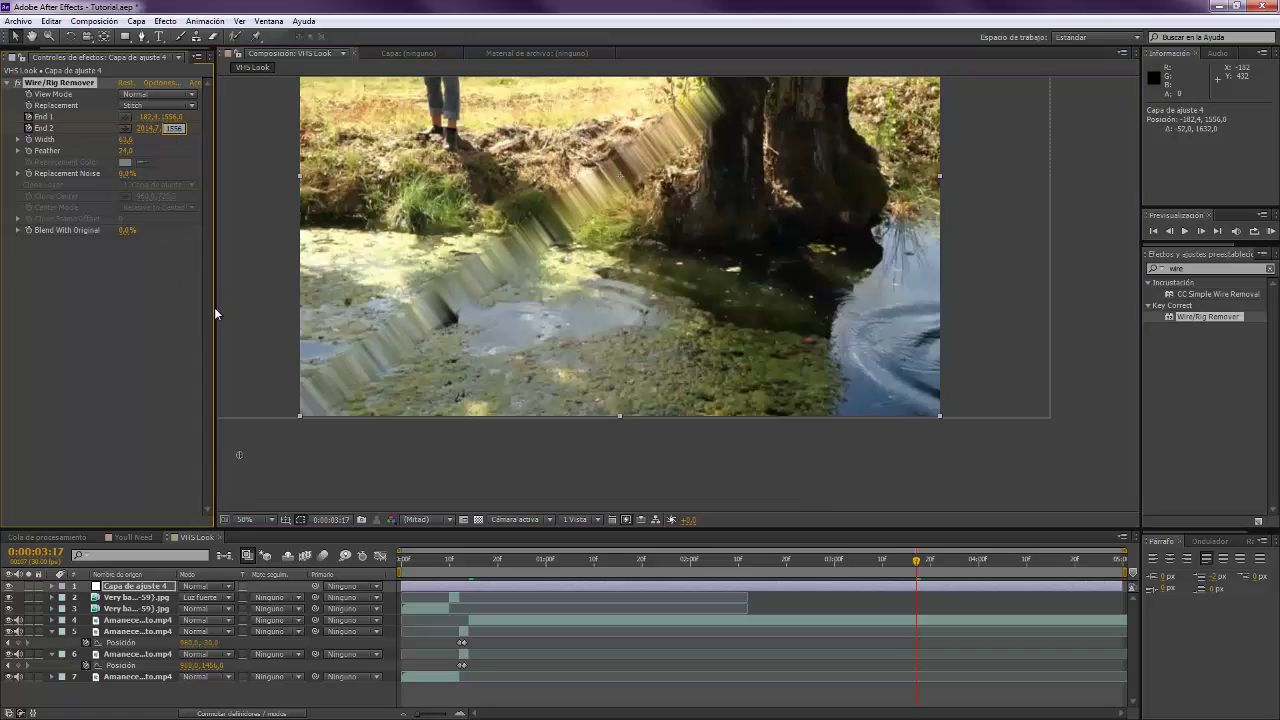
text(1556)
key(Return)
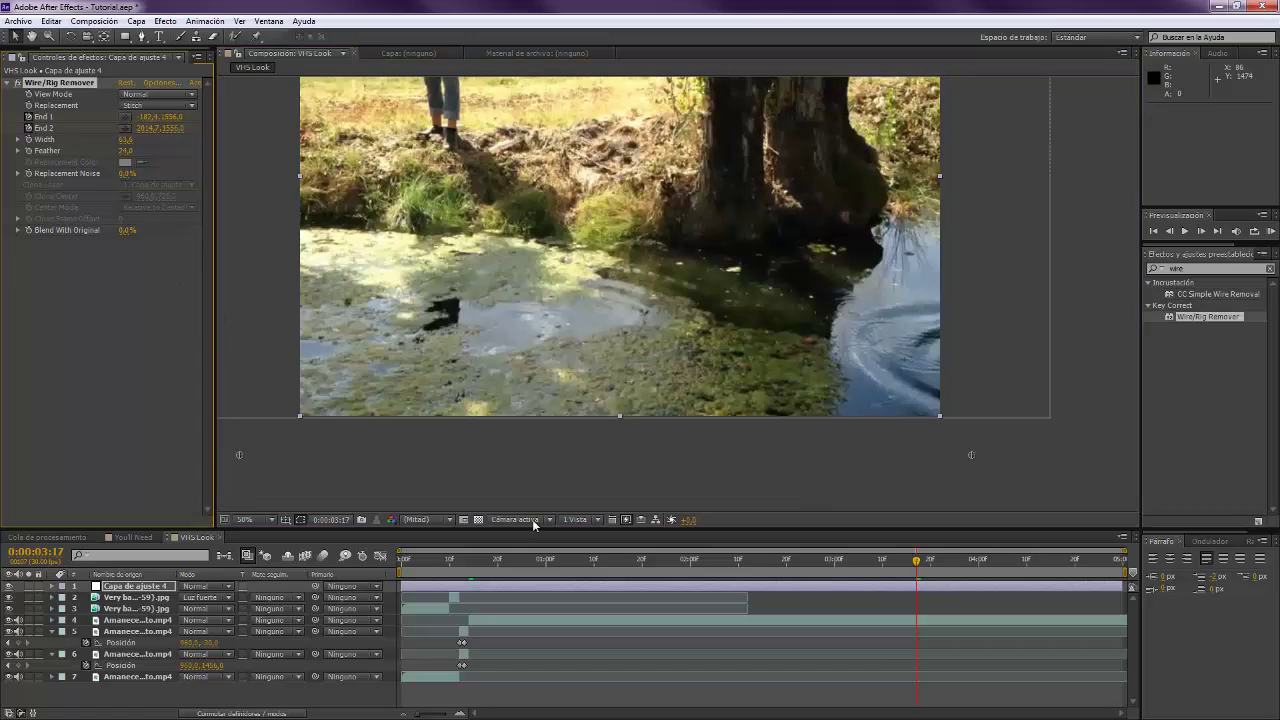
click(800, 561)
drag(605, 348, 656, 397)
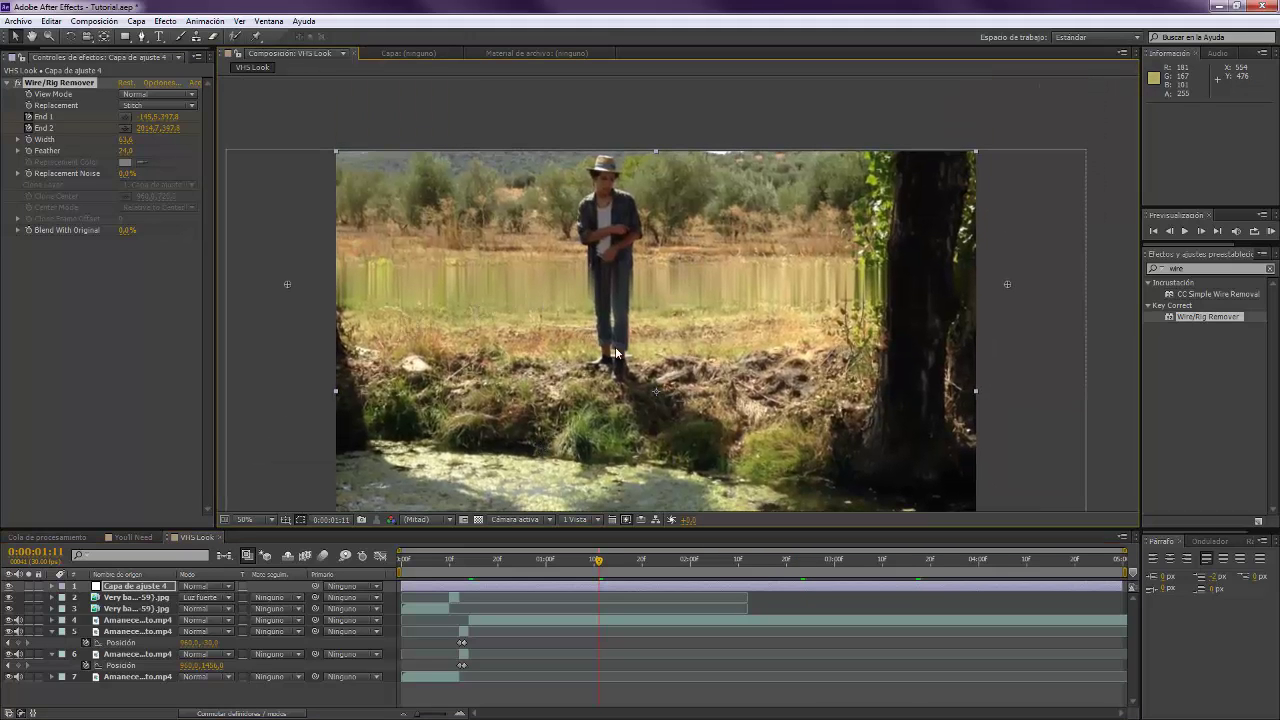
drag(600, 305, 605, 233)
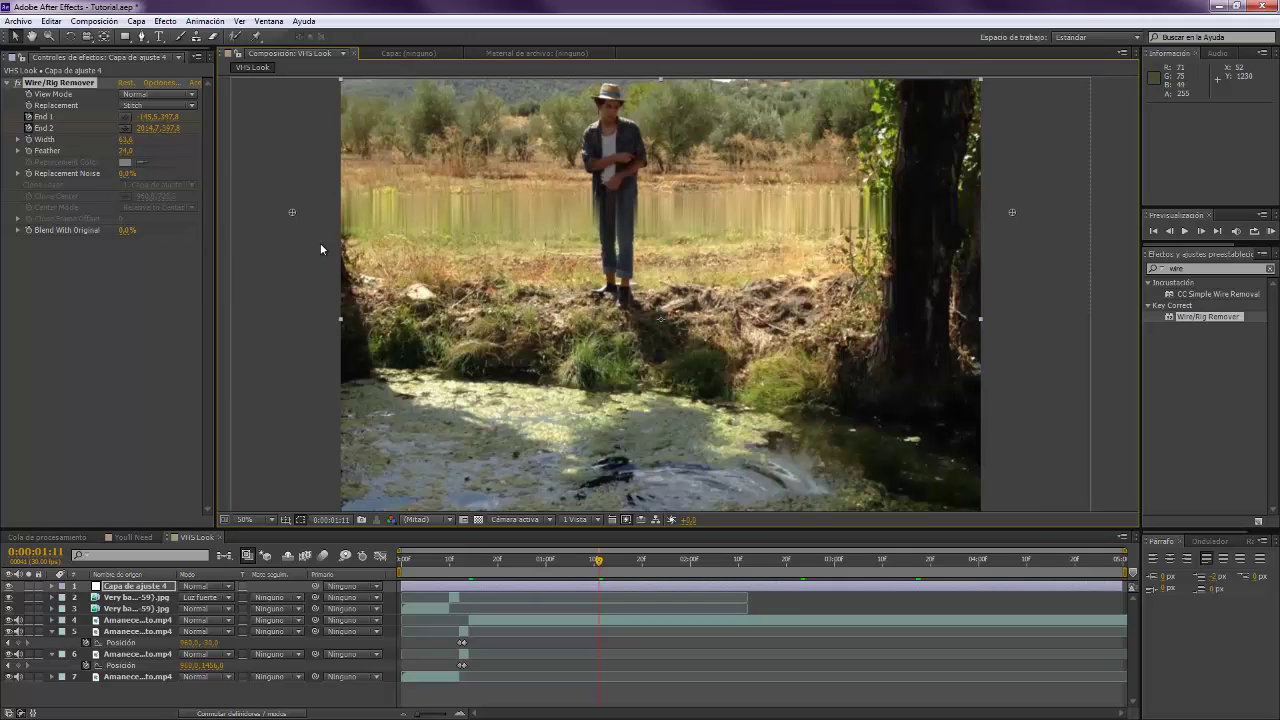
Create a second adjustment layer and apply the Tono/Saturación effect to it.
click(137, 21)
mouse_move(155, 38)
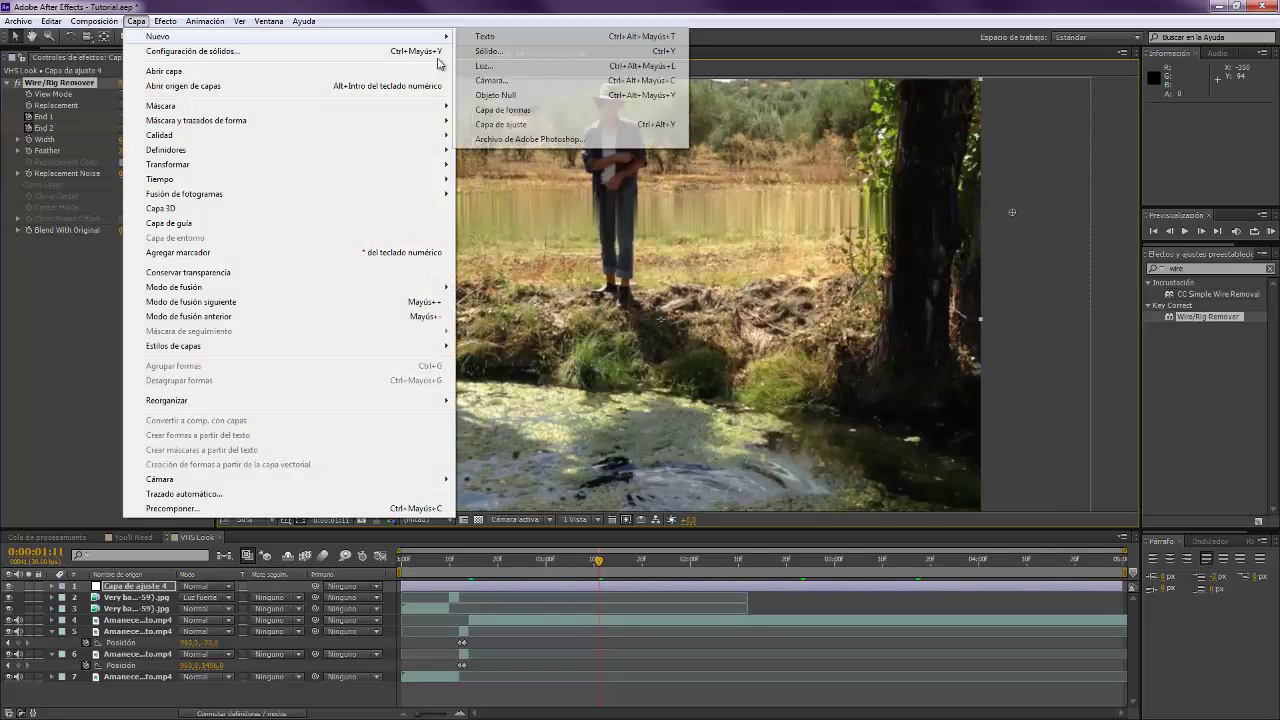
click(518, 125)
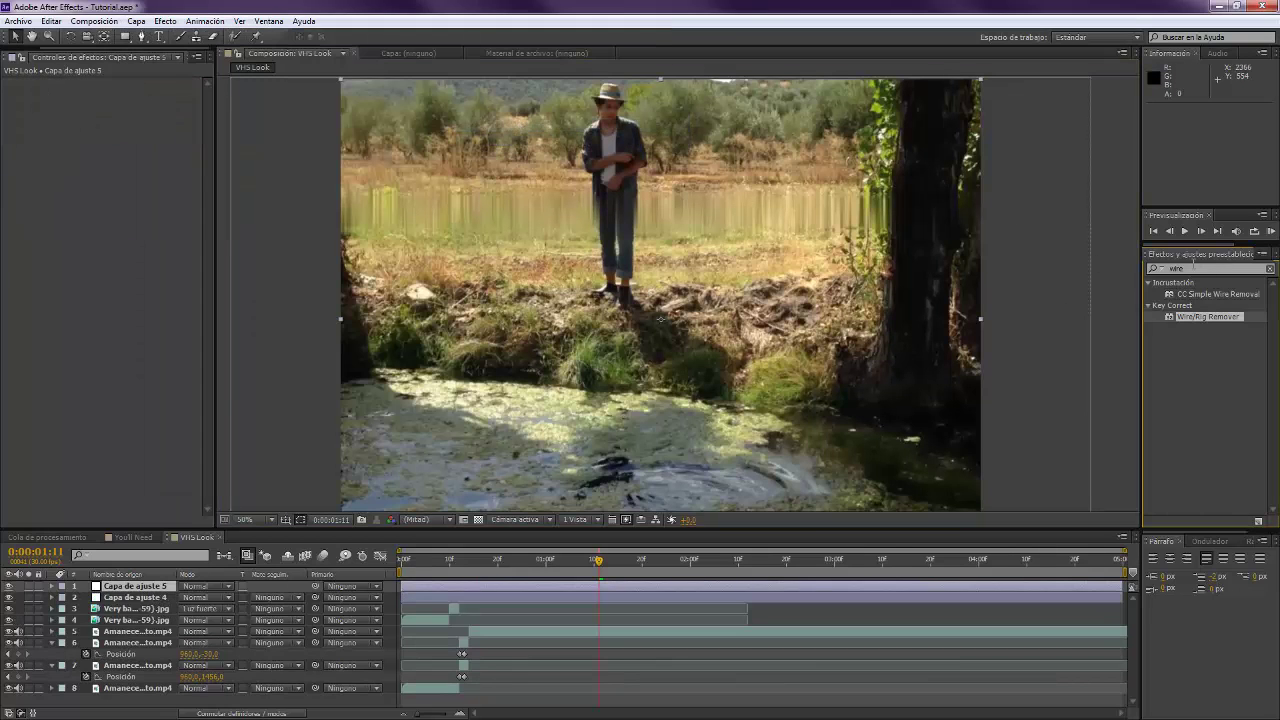
click(1170, 268)
text(sat)
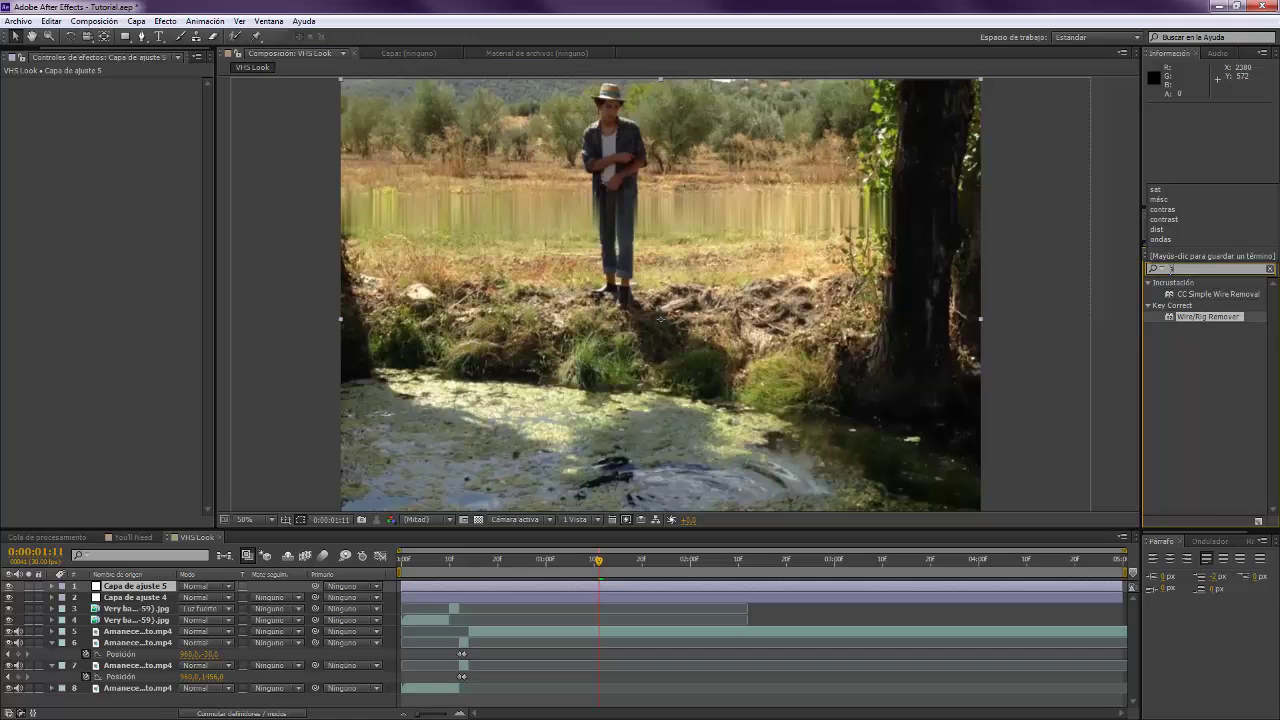
drag(1202, 351, 174, 191)
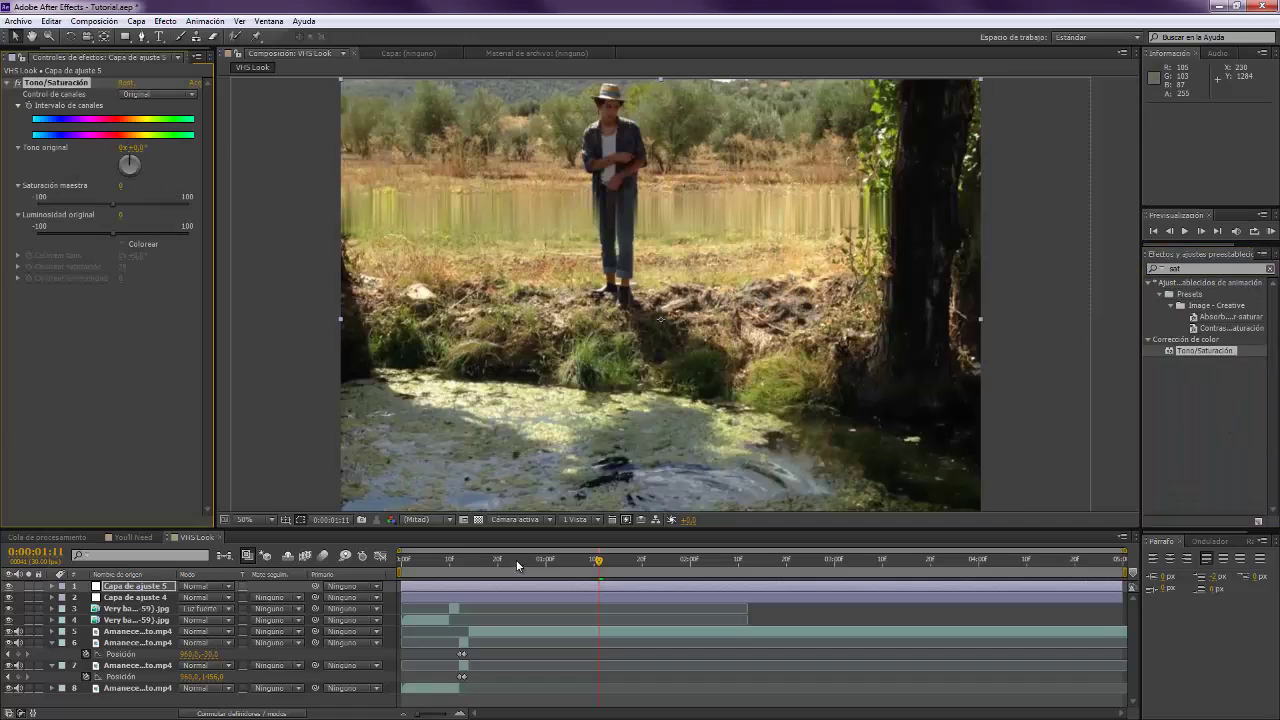
Keyframe Intervalo de canales at 0:00:01:00, set Saturación maestra to 50 one frame further on, and review the colour jump.
click(544, 561)
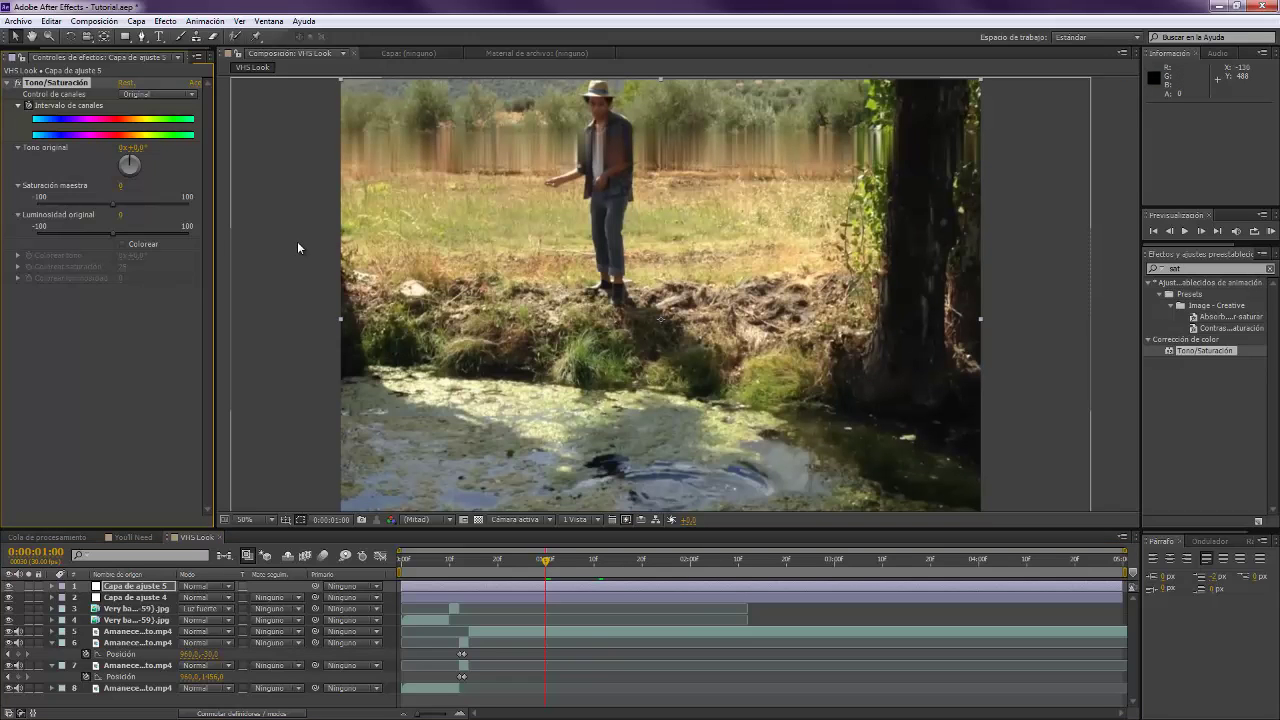
key(Page_Down)
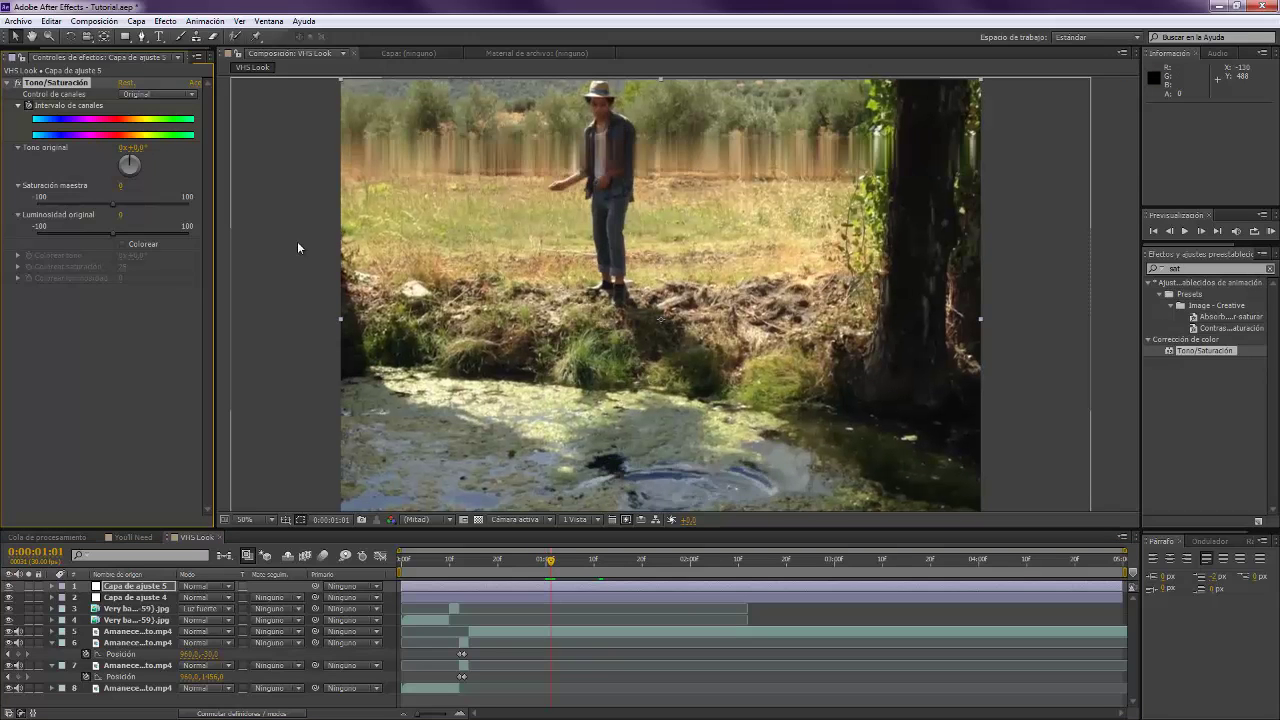
drag(298, 243, 324, 242)
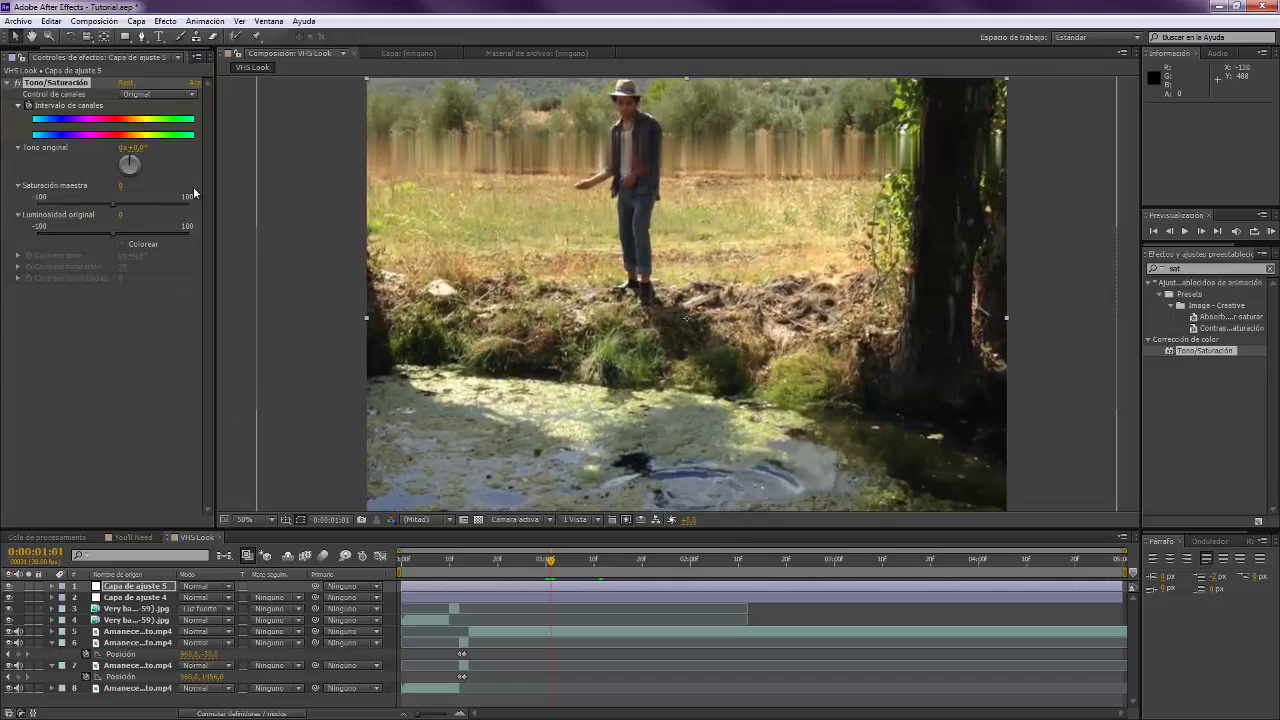
click(122, 186)
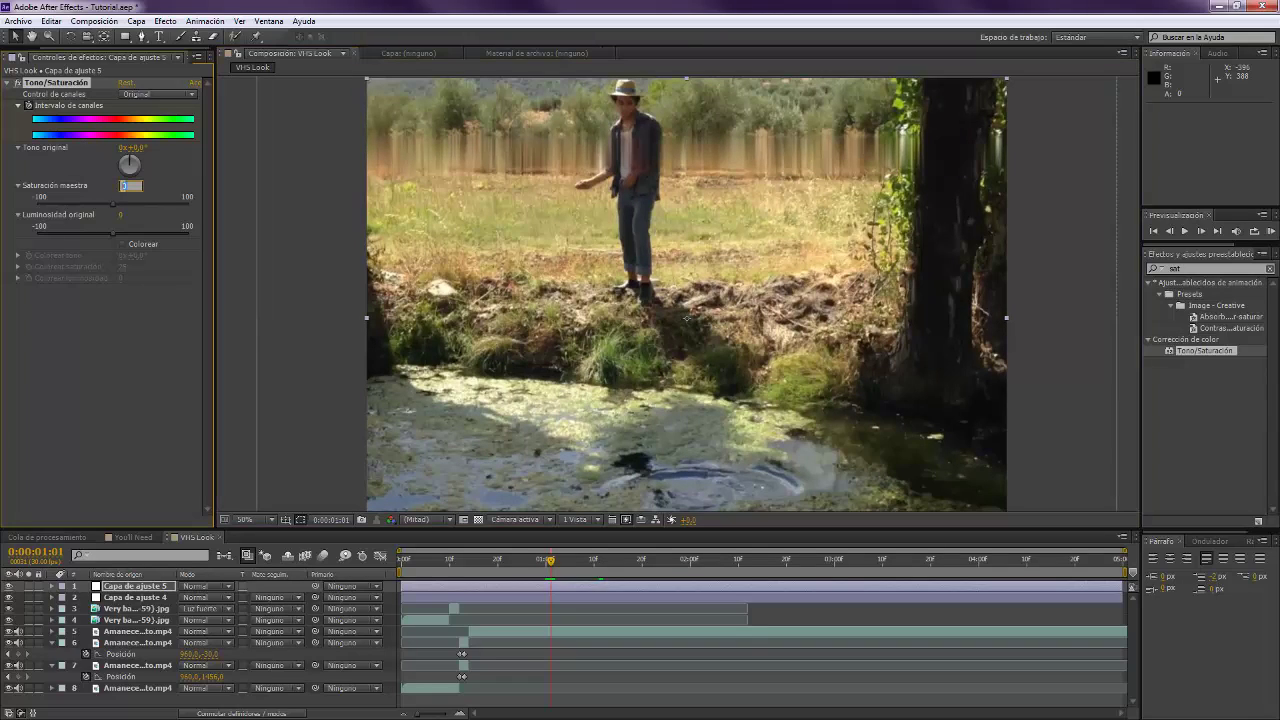
text(50)
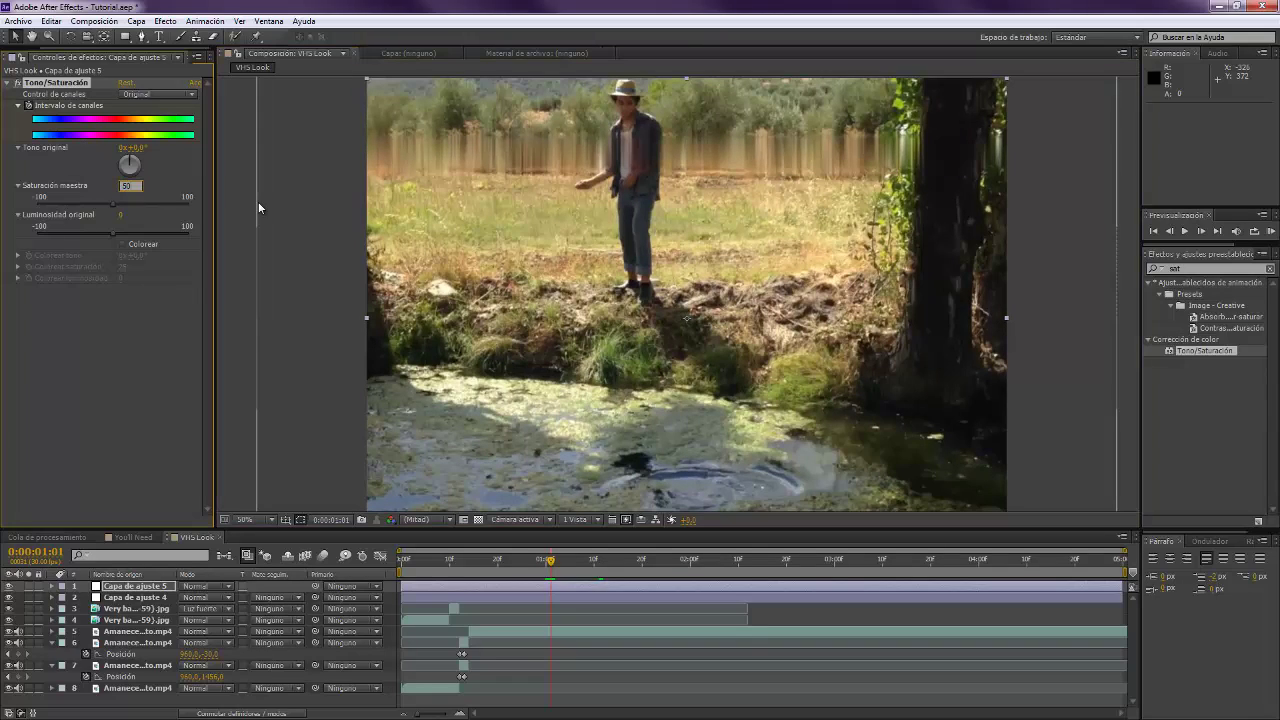
key(Return)
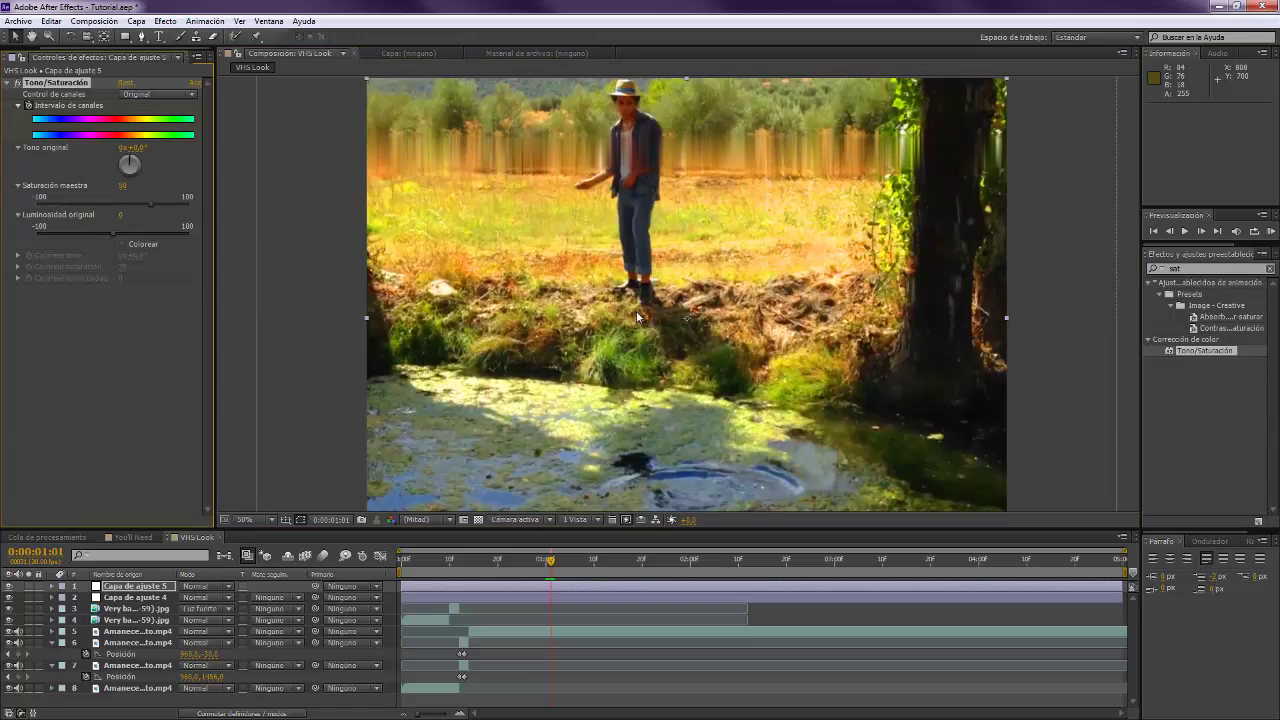
drag(464, 565, 569, 567)
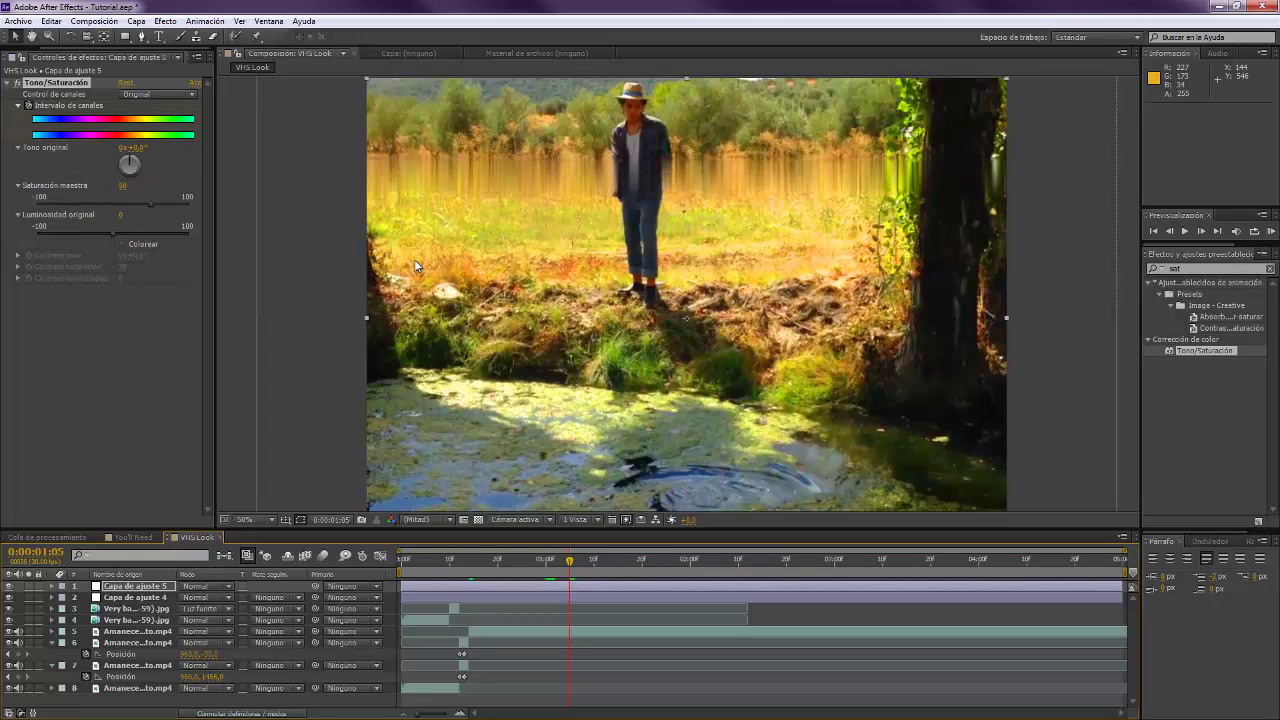
click(262, 519)
click(268, 279)
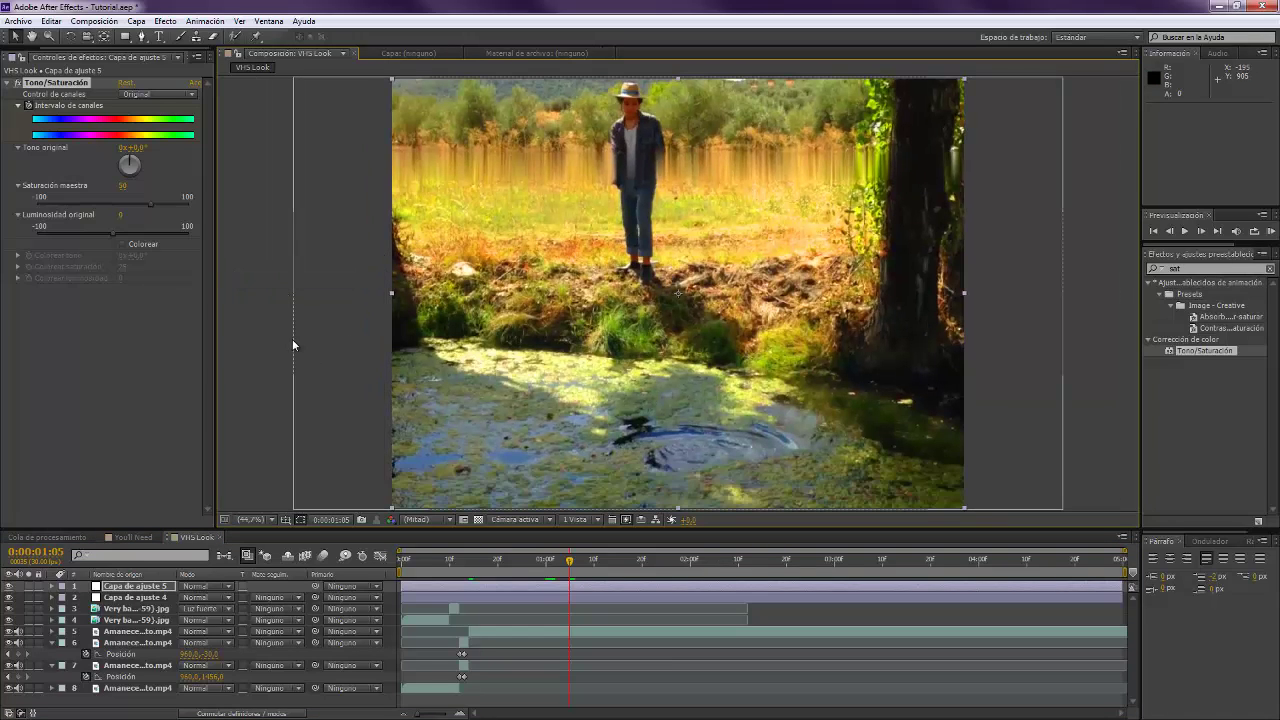
click(463, 563)
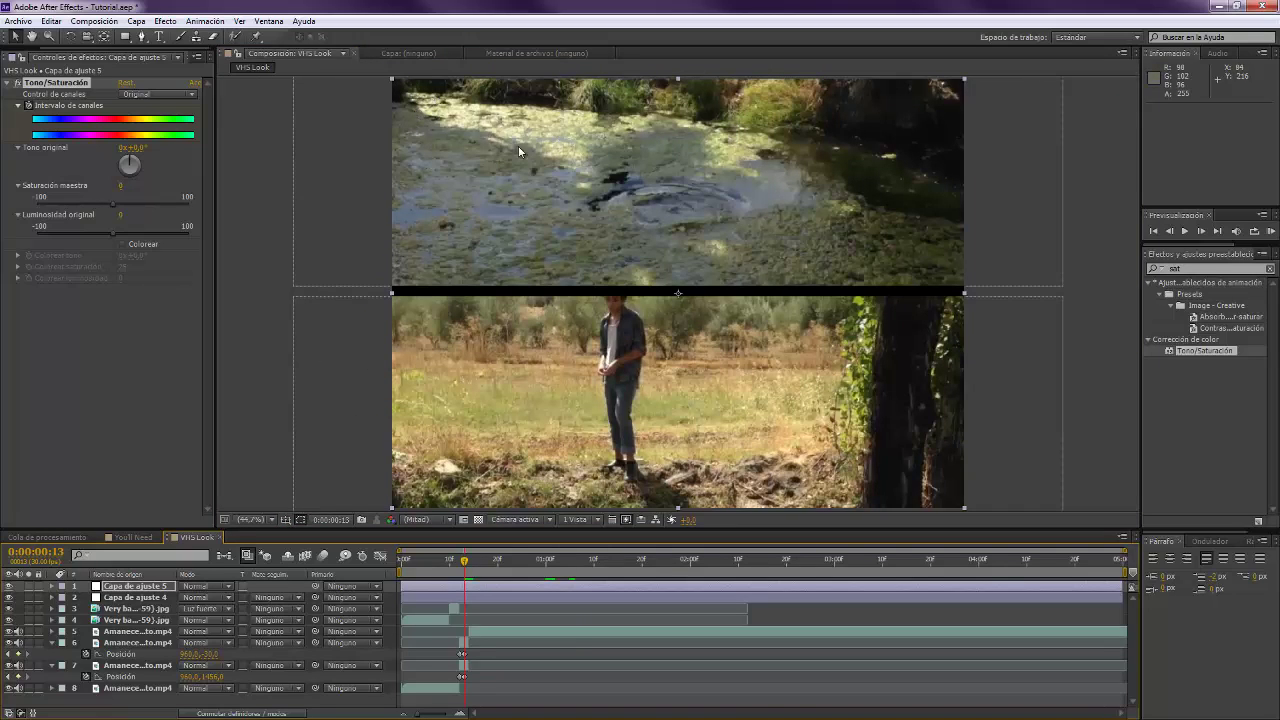
click(546, 561)
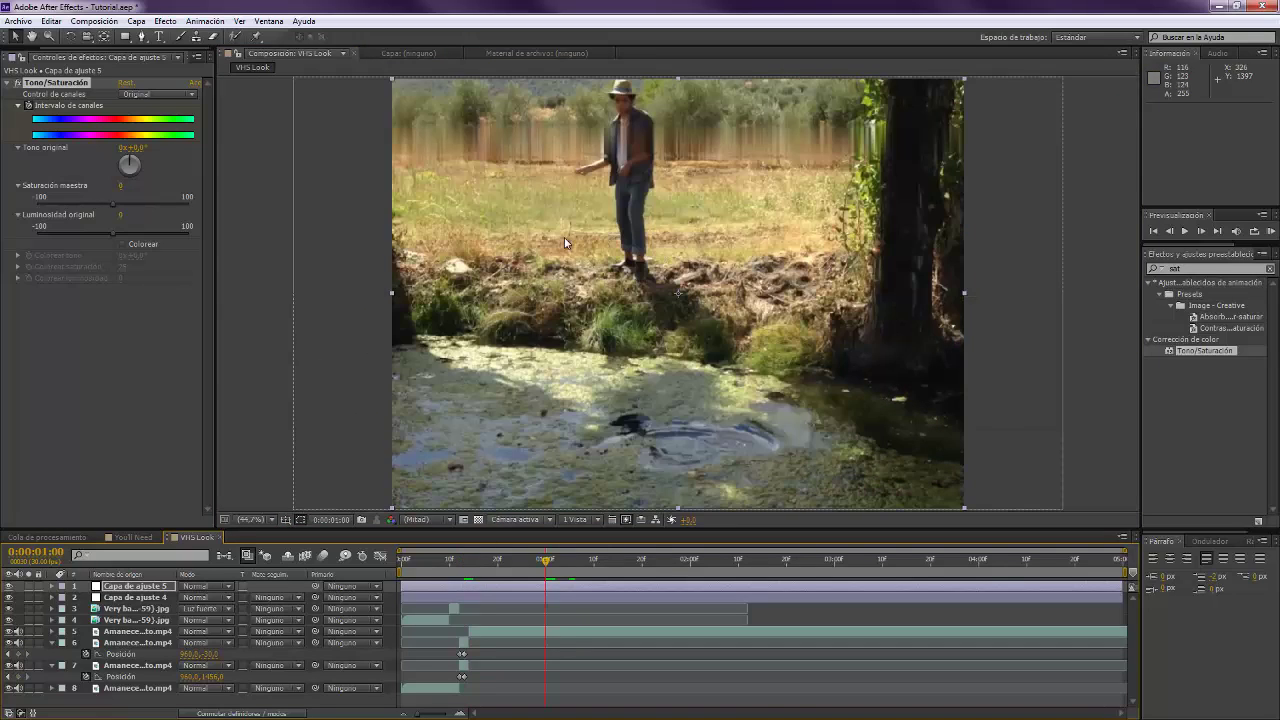